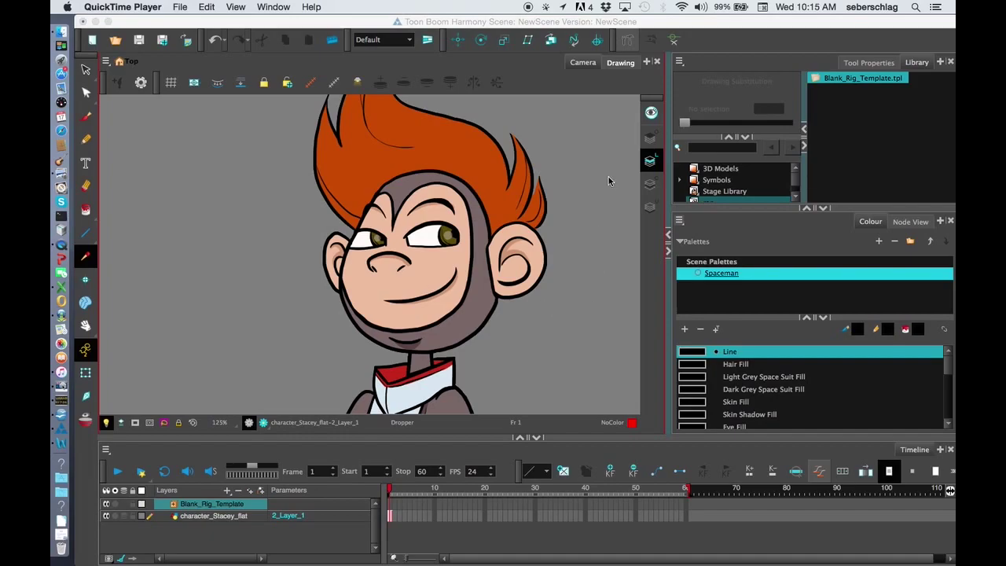
- Collapse the Library and Scene Palettes panels so the colour list shows more swatches
left_click(803, 210)
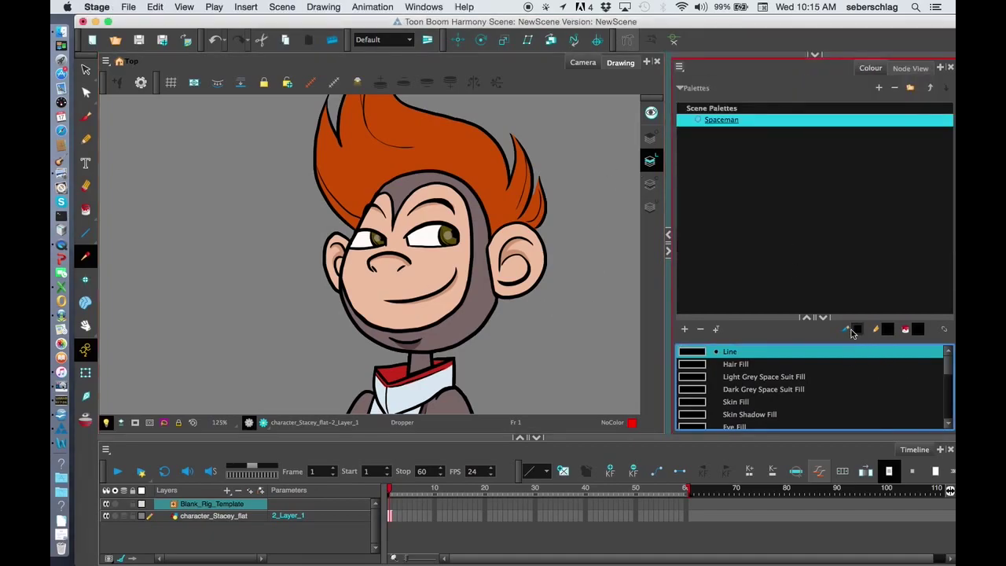
left_click(805, 320)
left_click(701, 376)
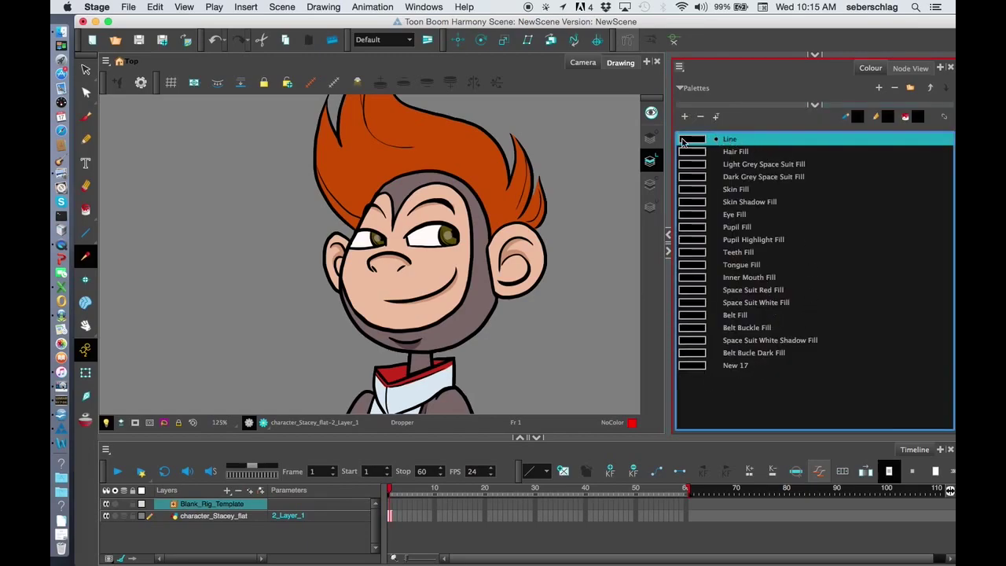
- Remove the stray New 17 colour, then add and delete a test New 18 colour
left_click(735, 366)
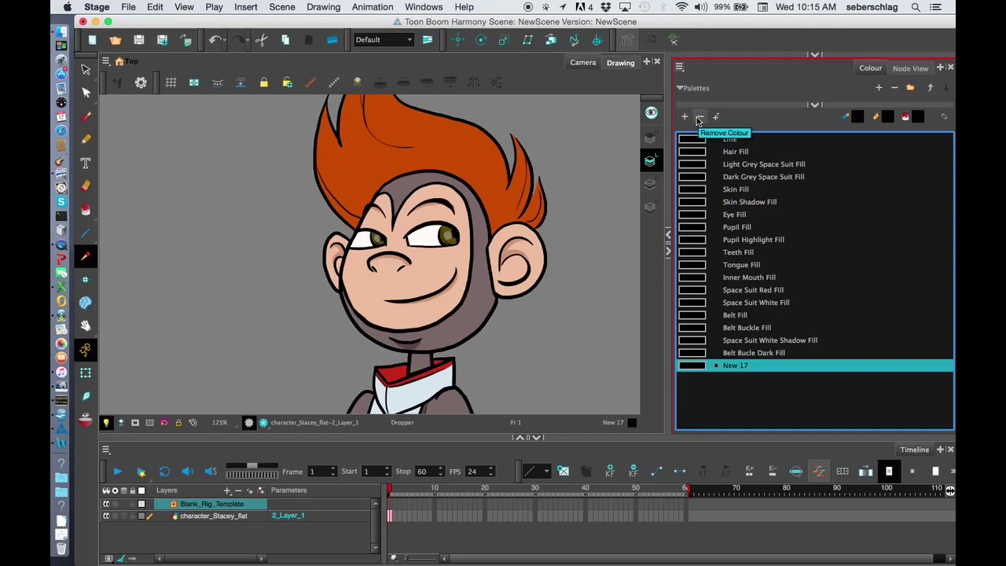
left_click(699, 118)
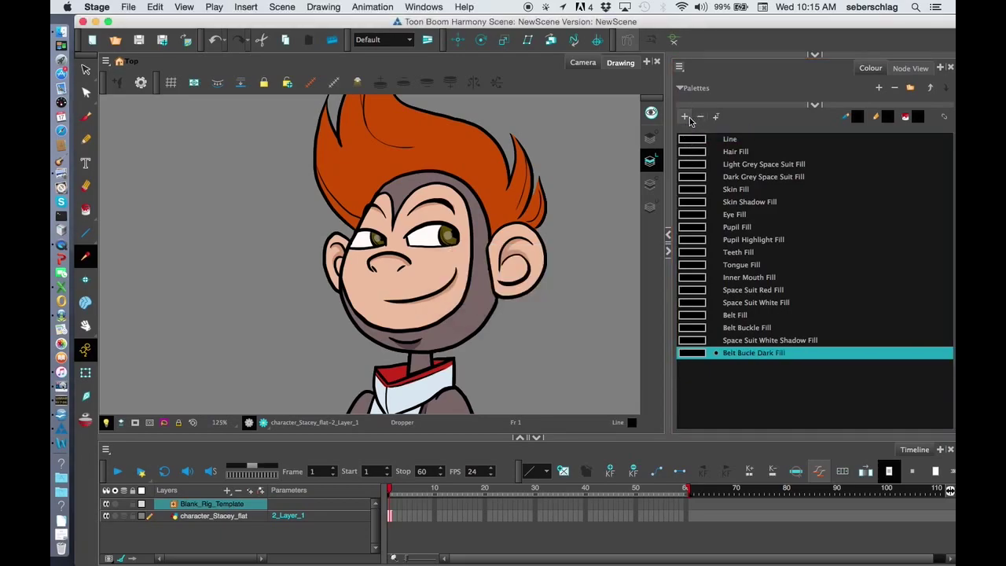
left_click(685, 117)
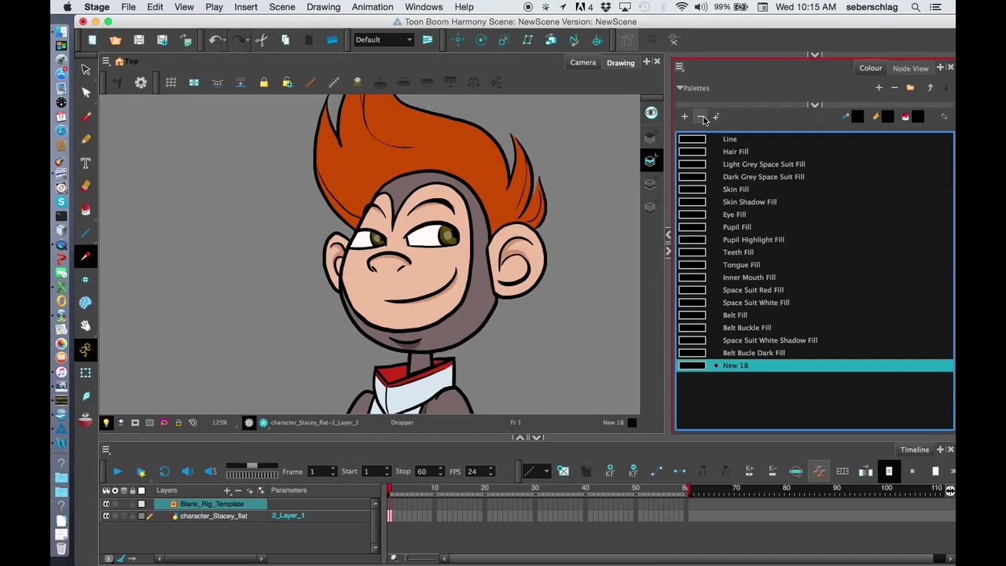
left_click(702, 117)
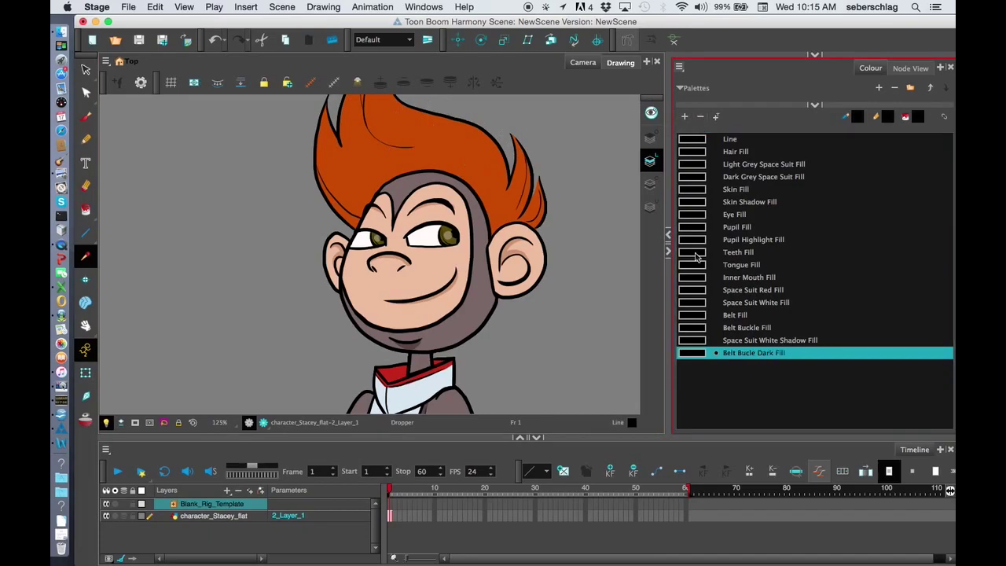
- Pan and zoom the Drawing view until the character's orange hair fills it
key("space")
left_click_drag(543, 184, 564, 251)
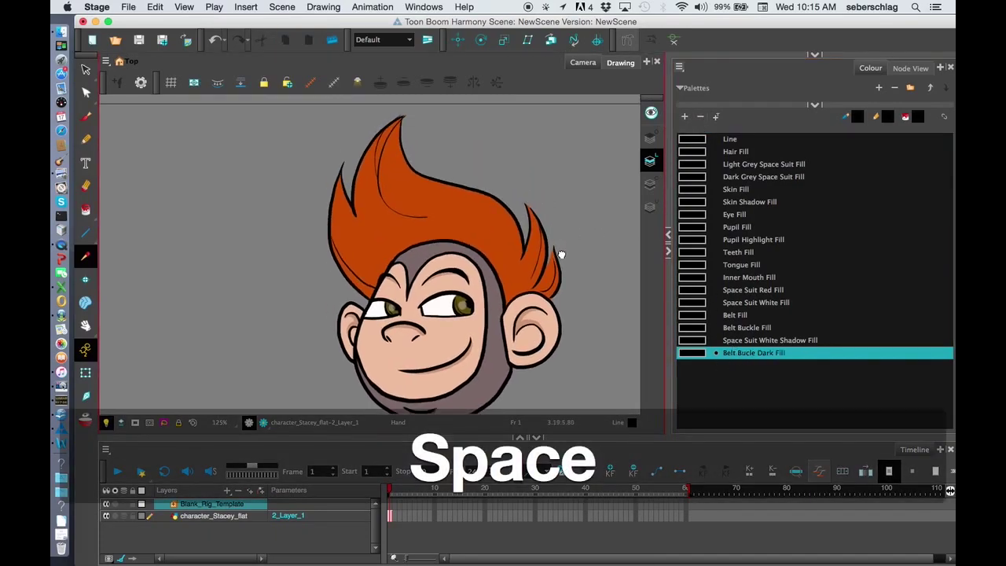
key("2")
key("2")
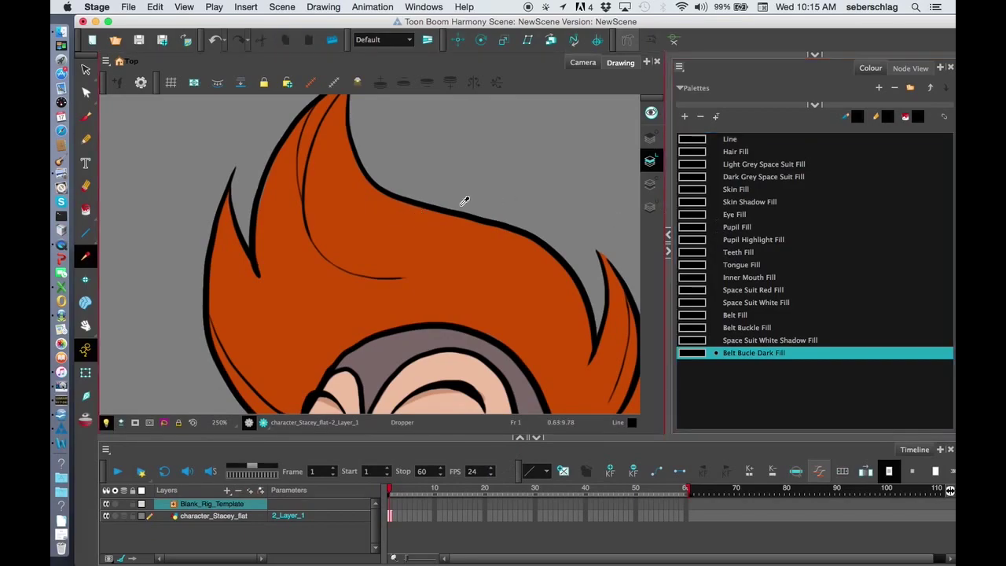
key("space")
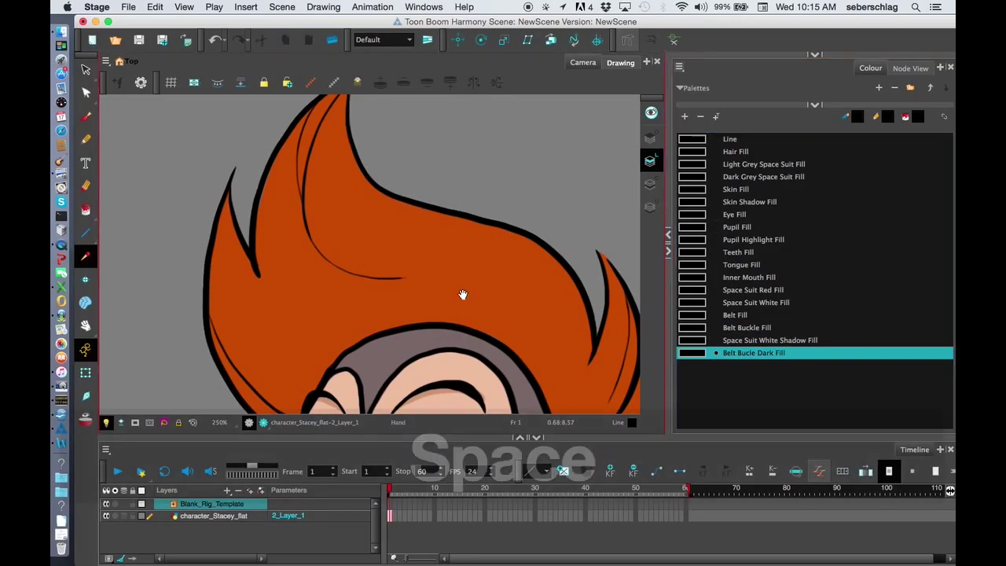
left_click_drag(462, 294, 523, 251)
key("space")
left_click_drag(472, 366, 367, 399)
key("space")
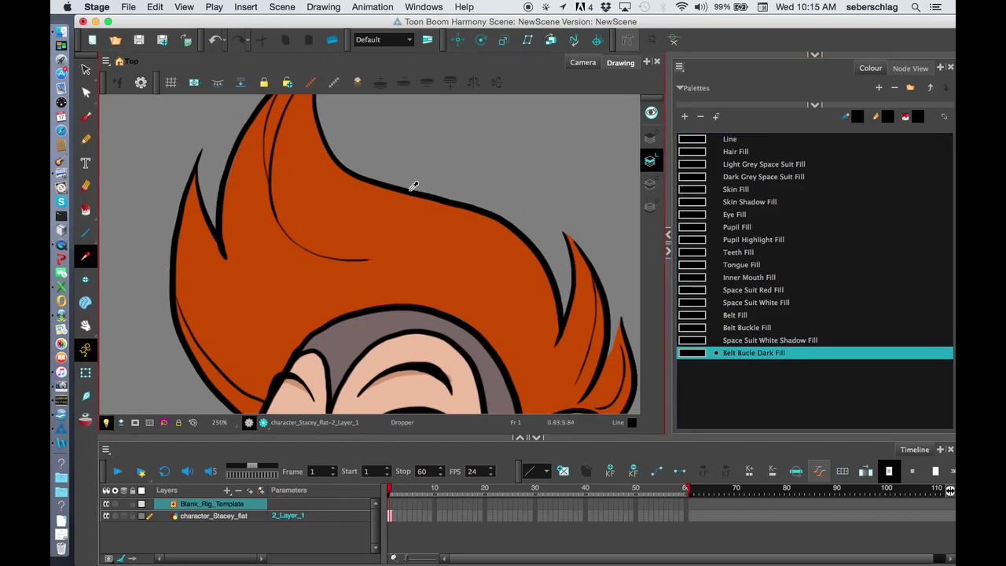
key("2")
key("2")
key("2")
key("2")
key("2")
key("1")
key("1")
key("1")
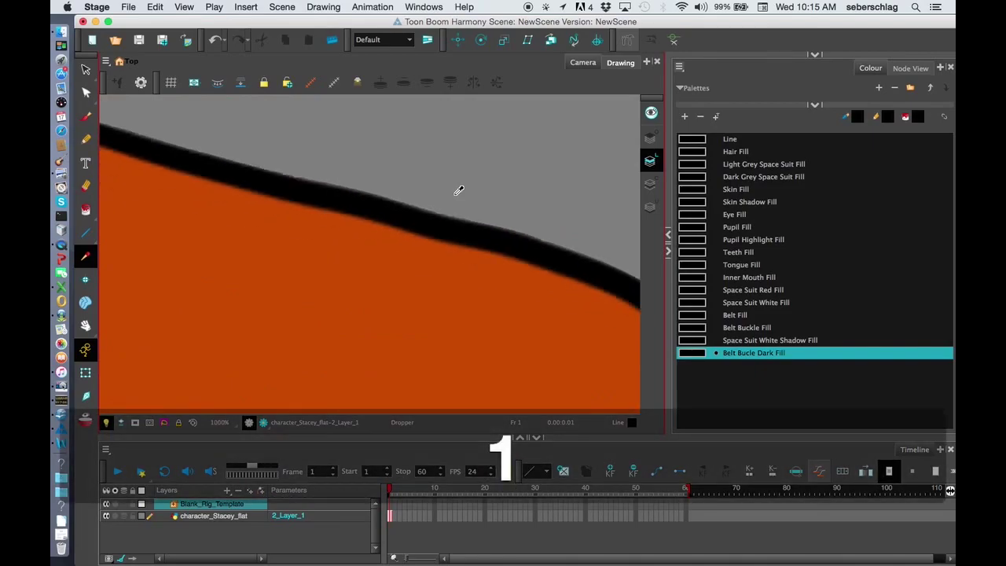
key("1")
key("1")
key("1")
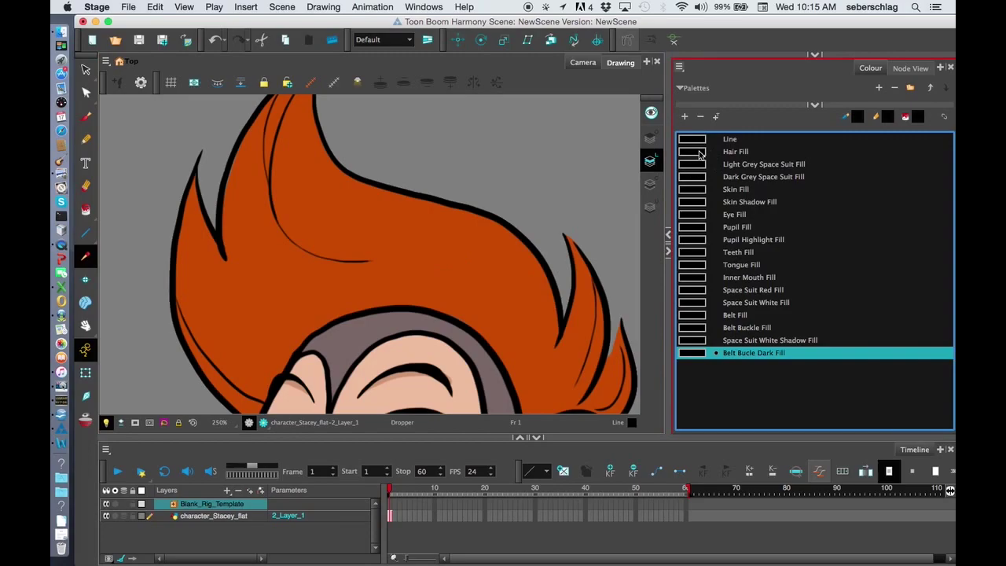
- Sample the hair's orange (R 200, G 76, B 2) into the Hair Fill swatch
double_click(700, 154)
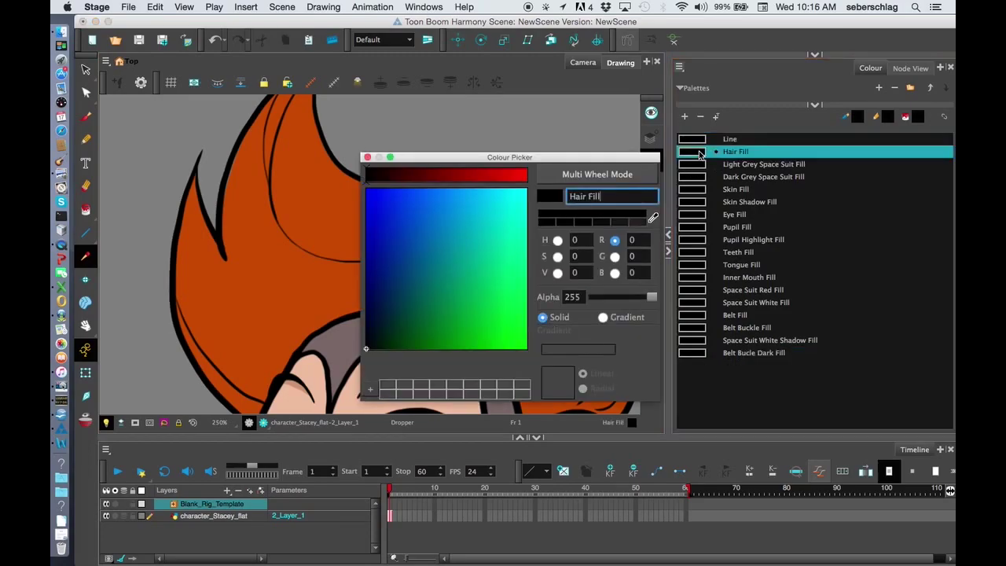
left_click(654, 220)
left_click(276, 278)
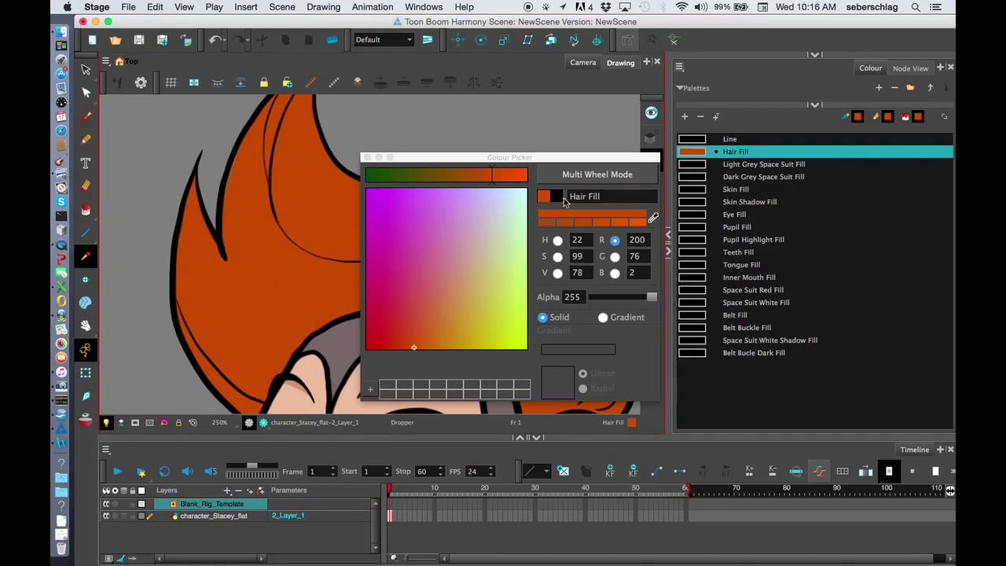
left_click(699, 154)
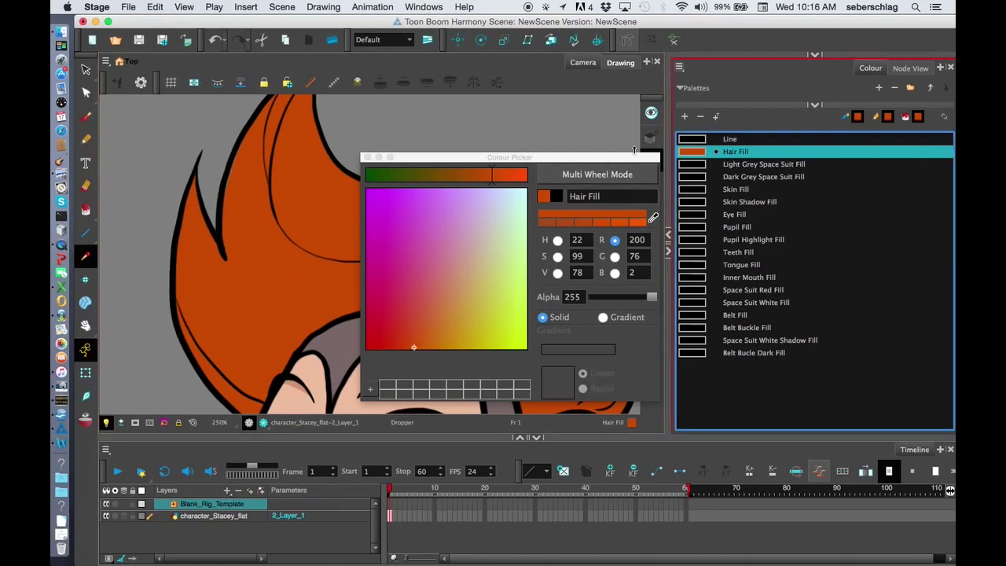
left_click(366, 158)
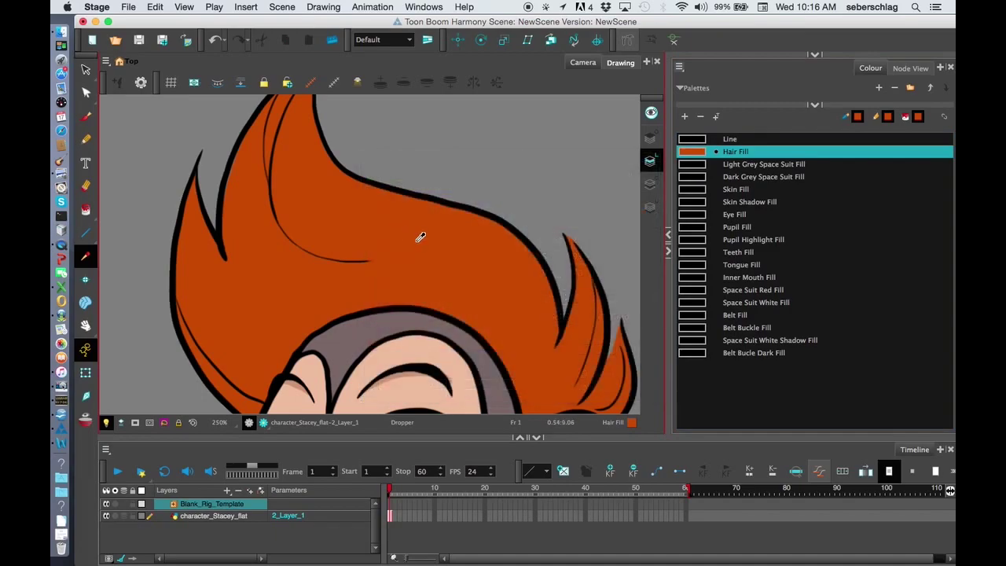
- Sample the light grey fur around the face into Light Grey Space Suit Fill
key("2")
key("space")
left_click_drag(431, 274, 435, 141)
left_click_drag(435, 237, 435, 105)
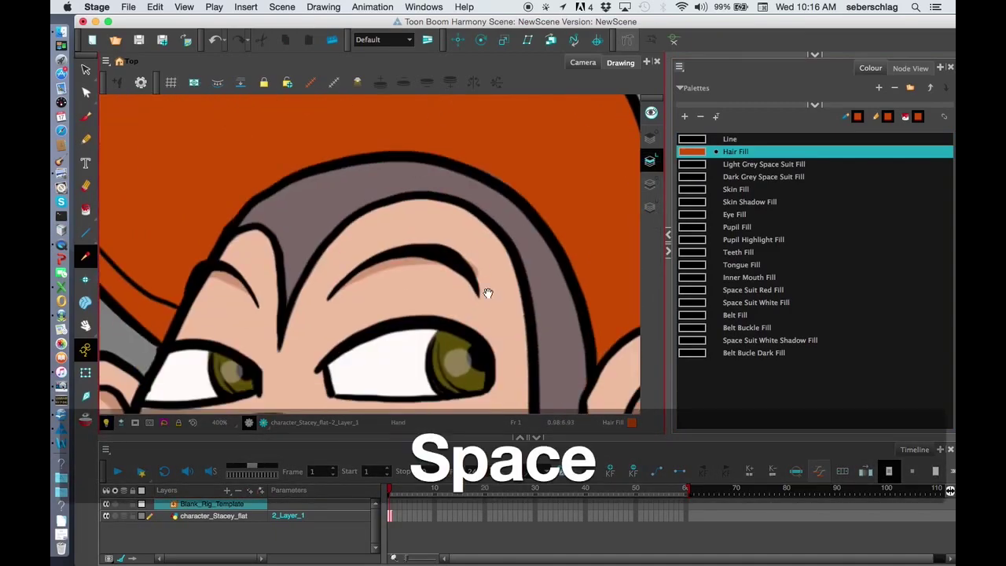
left_click_drag(486, 291, 496, 264)
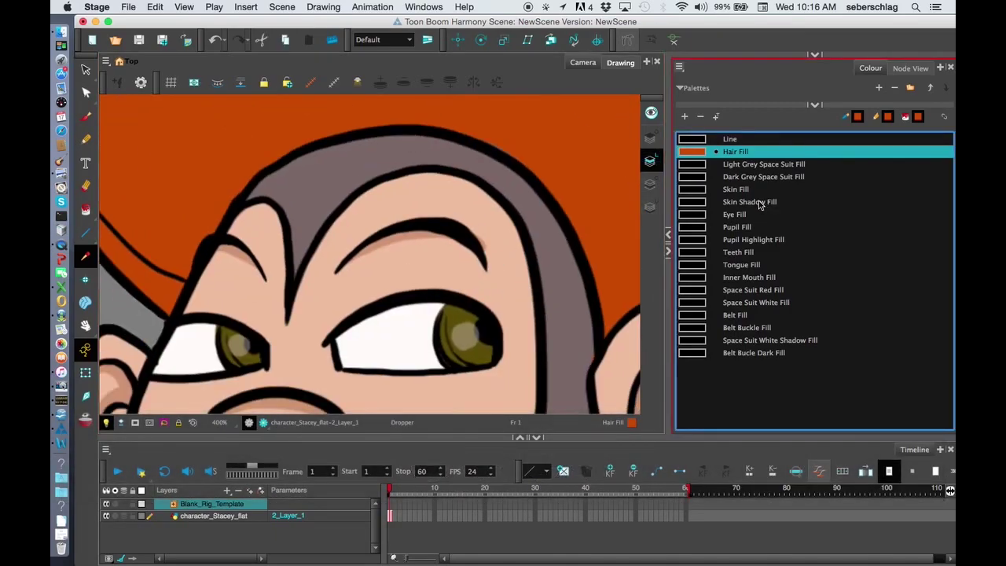
double_click(703, 165)
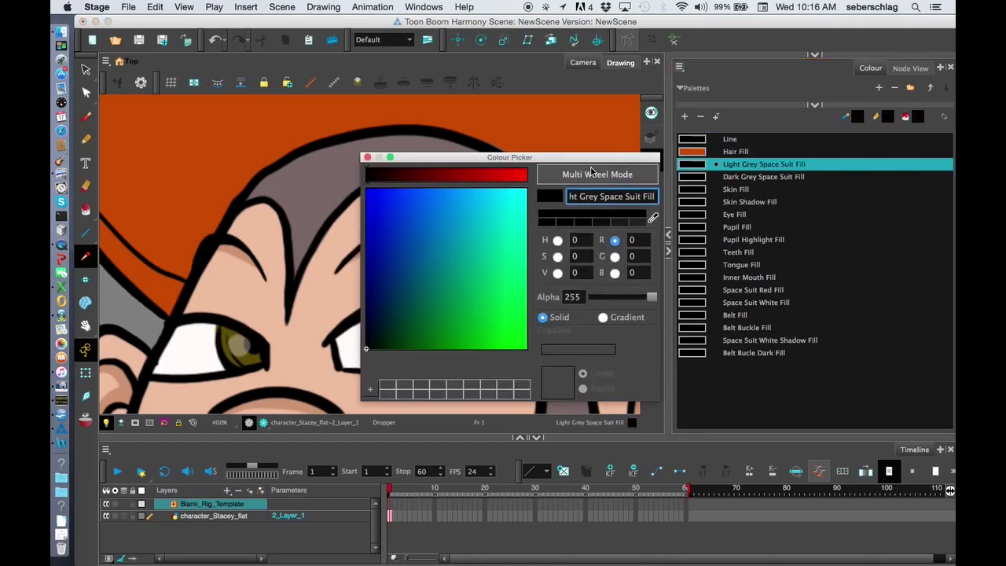
left_click(654, 218)
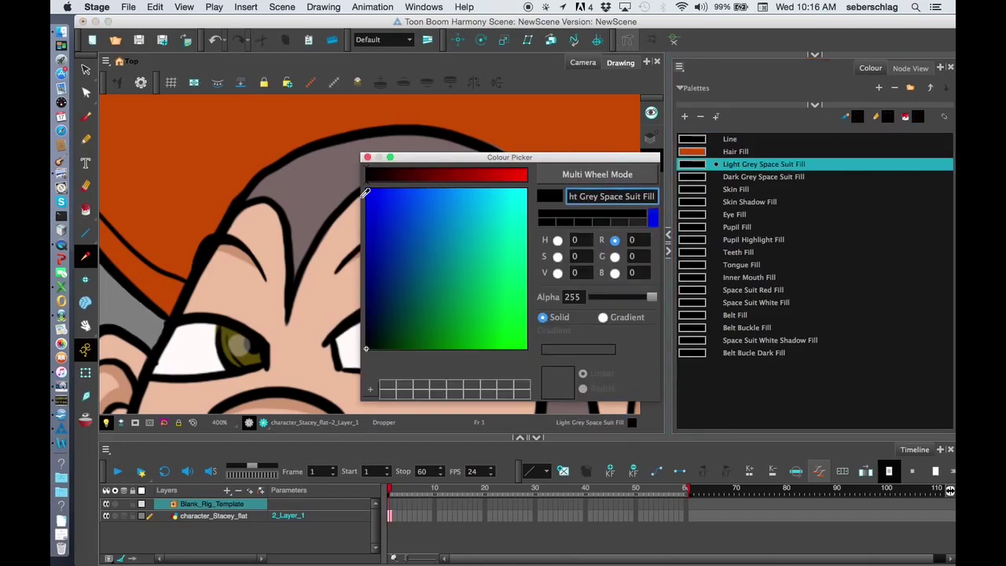
left_click(328, 179)
left_click(368, 157)
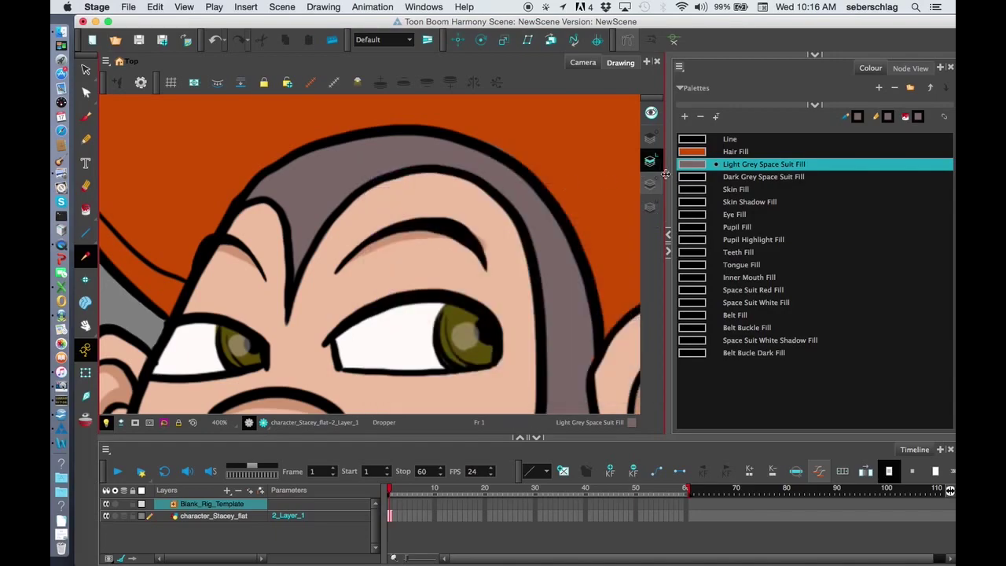
- Sample the dark grey suit colour (R 90, G 67, B 67) into Dark Grey Space Suit Fill
scroll(494, 257, "down", 10)
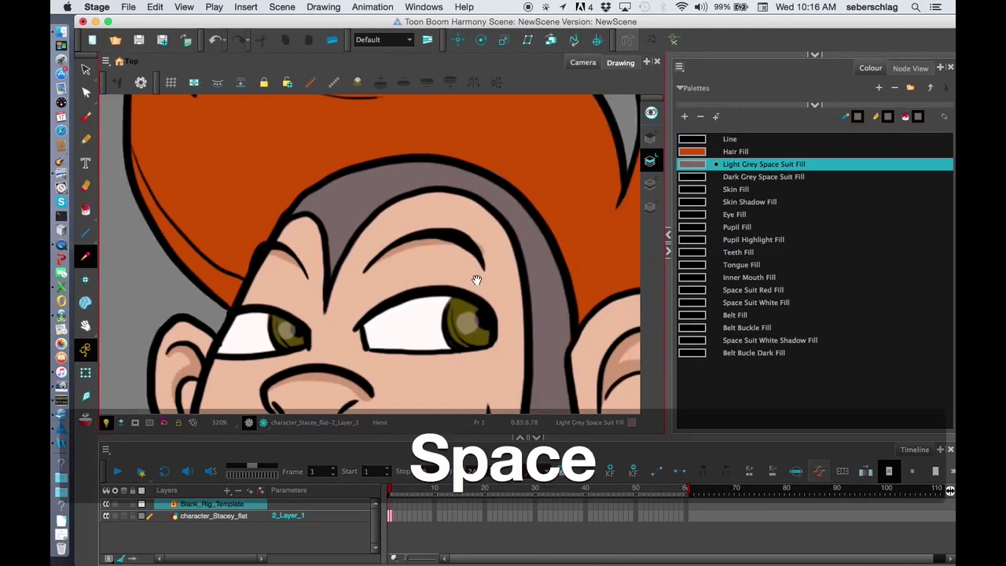
key("2")
key("2")
key("2")
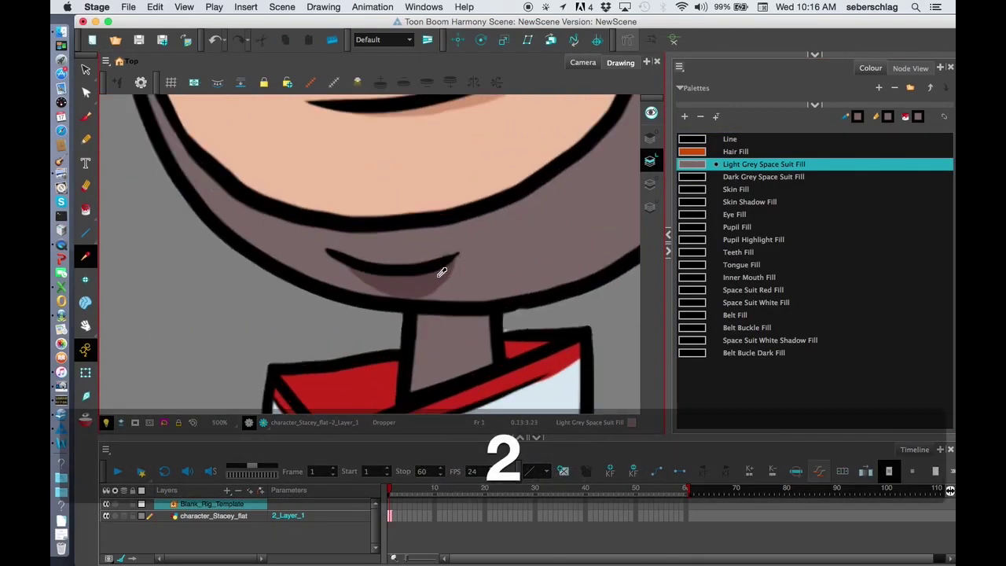
double_click(691, 177)
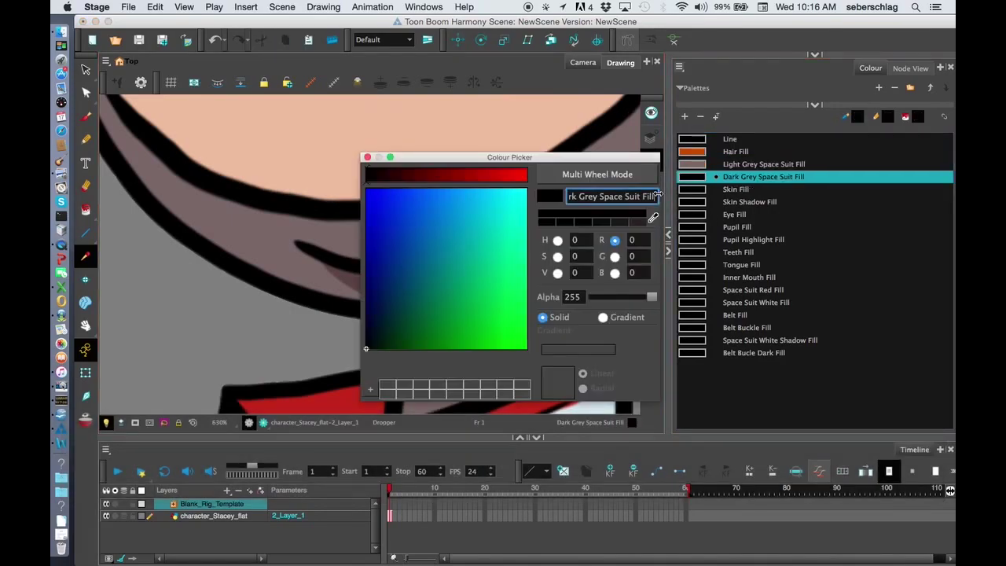
left_click_drag(607, 162, 892, 275)
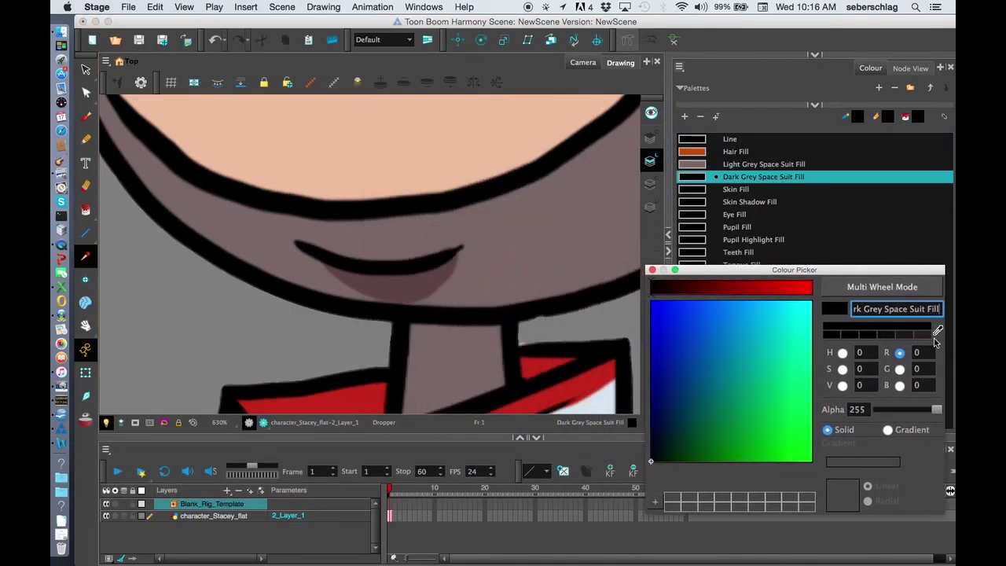
left_click(938, 330)
left_click(467, 280)
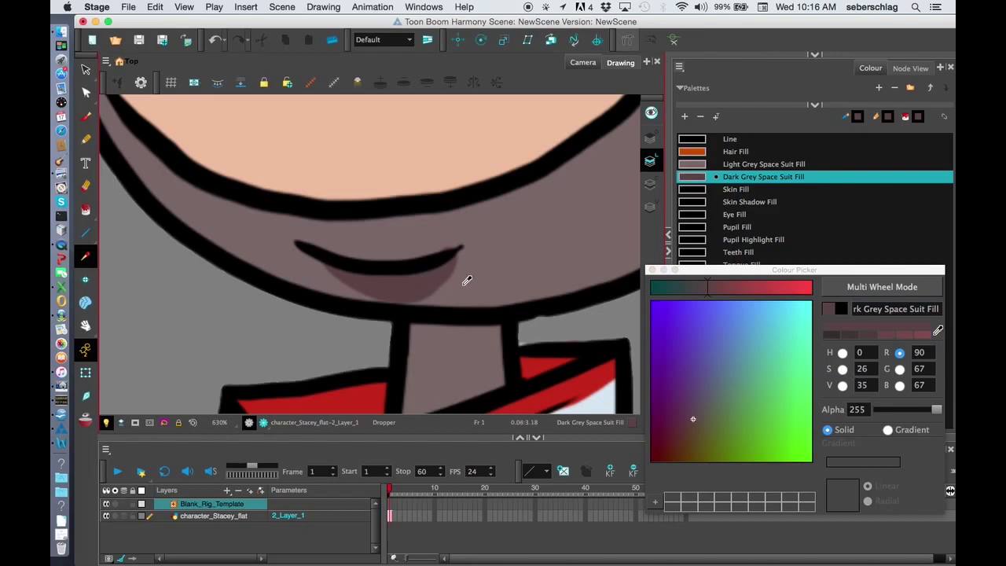
left_click(652, 270)
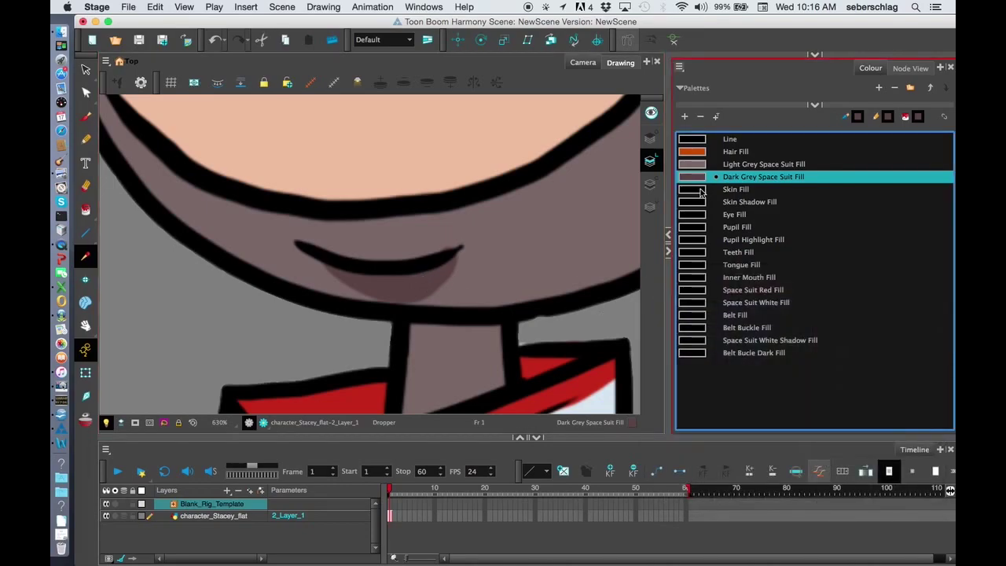
- Sample the character's skin tone into the Skin Fill swatch
double_click(701, 192)
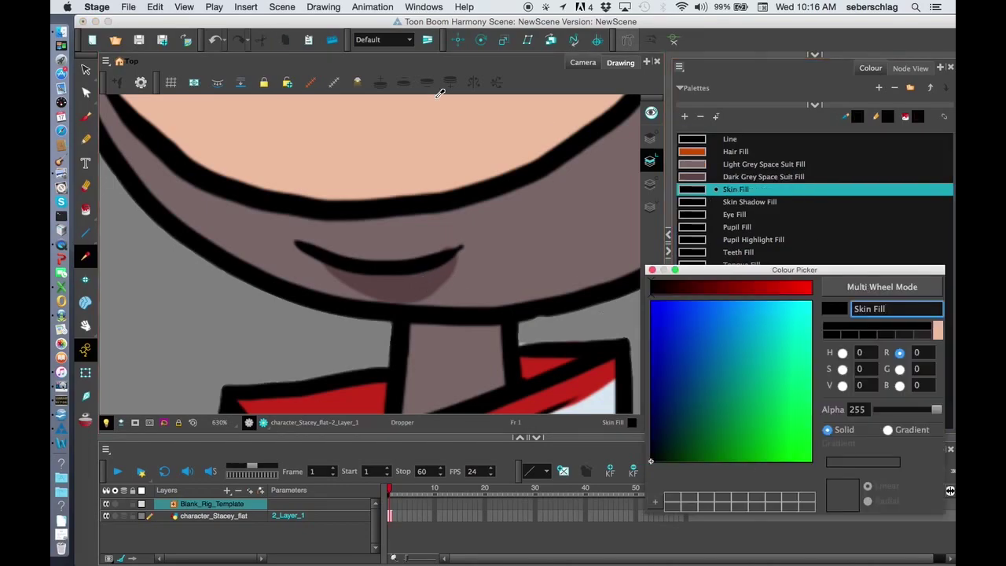
left_click(429, 128)
left_click(651, 270)
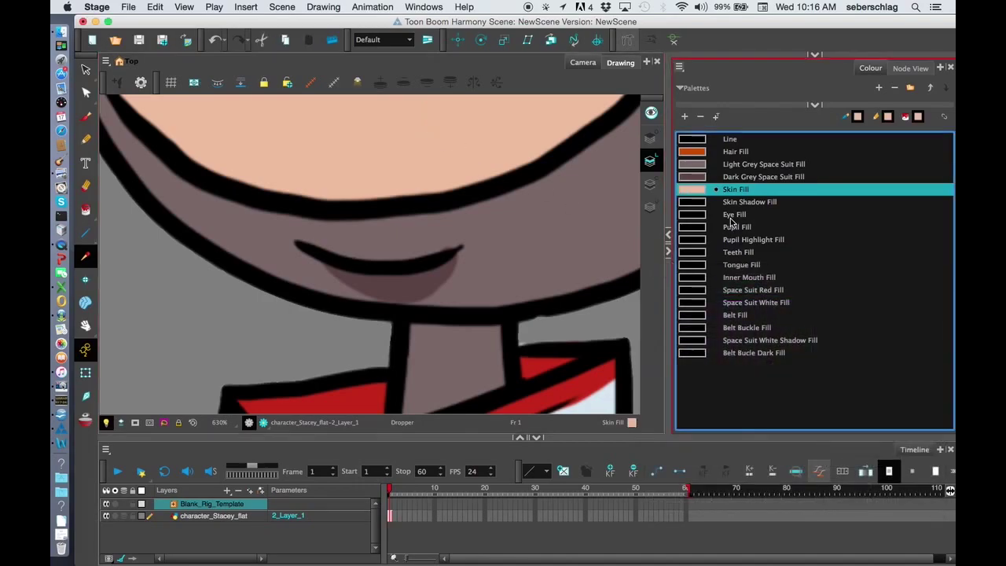
- Zoom in on the mouth and sample the skin shadow tone into Skin Shadow Fill
key("1")
key("space")
key("2")
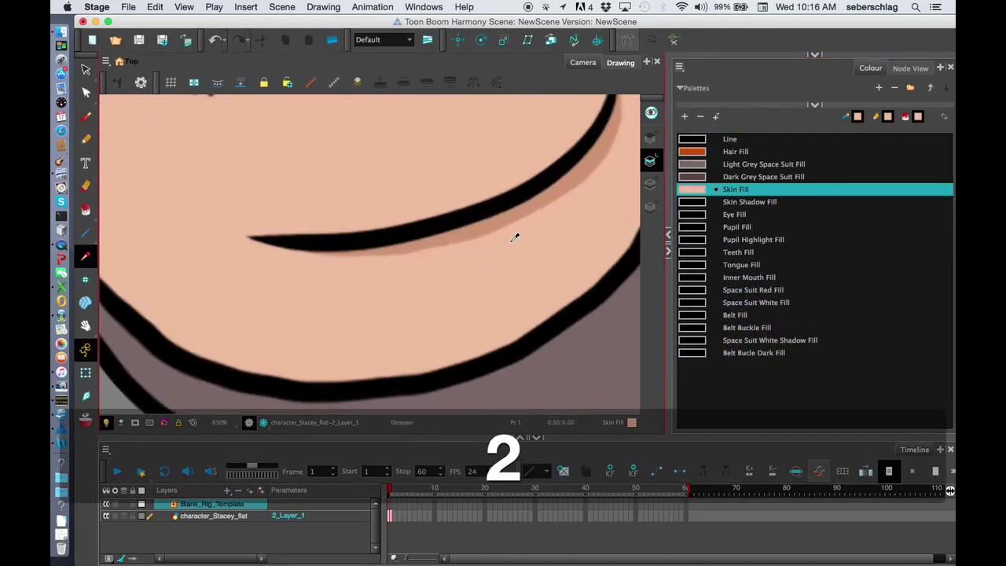
key("2")
key("2")
key("space")
key("2")
key("2")
key("2")
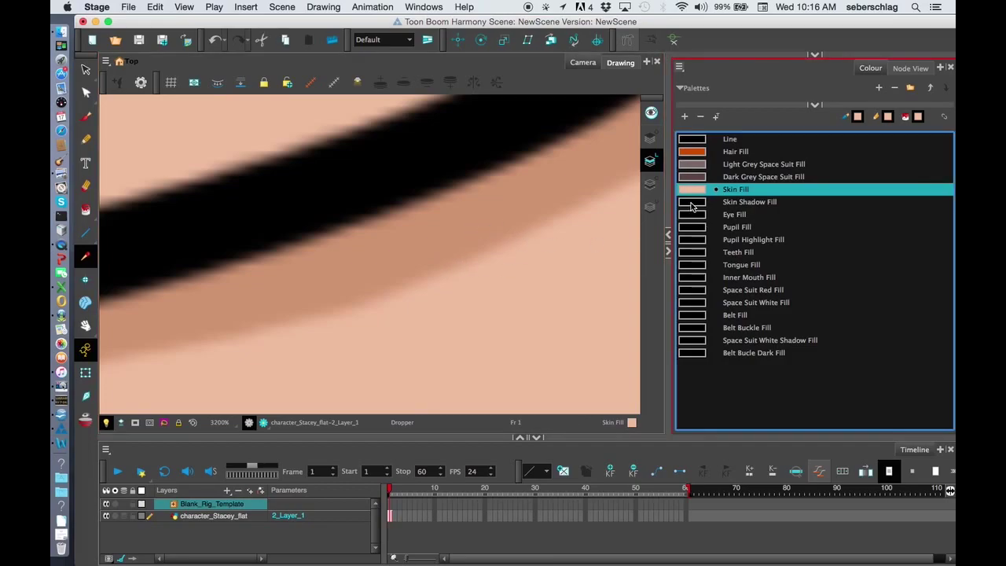
double_click(691, 203)
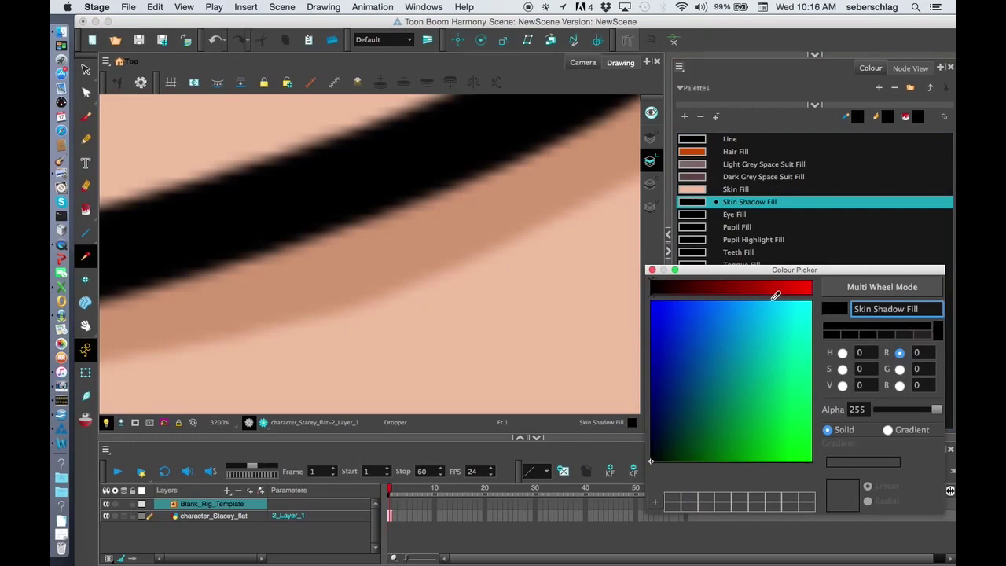
left_click(471, 220)
left_click(653, 271)
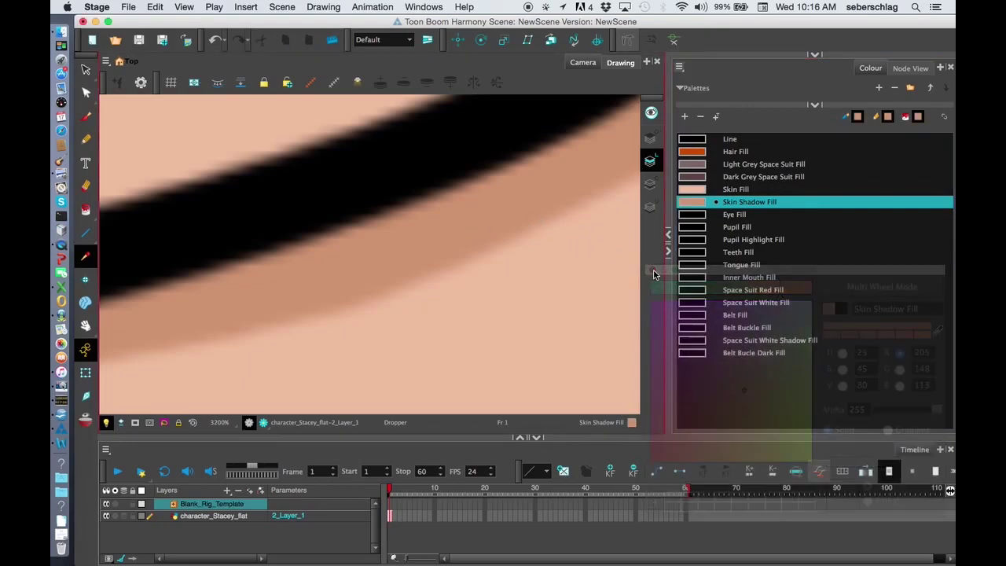
- Sample the eye white (R 255, G 251, B 249) into the Eye Fill swatch
key("1")
key("1")
key("1")
key("1")
key("1")
key("1")
key("1")
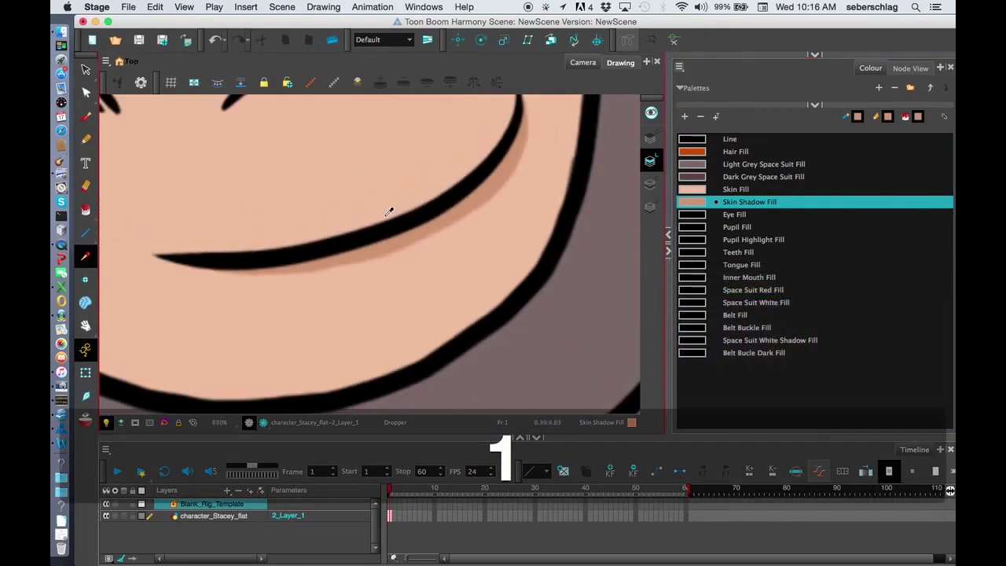
key("space")
left_click_drag(391, 209, 399, 322)
key("2")
key("2")
key("2")
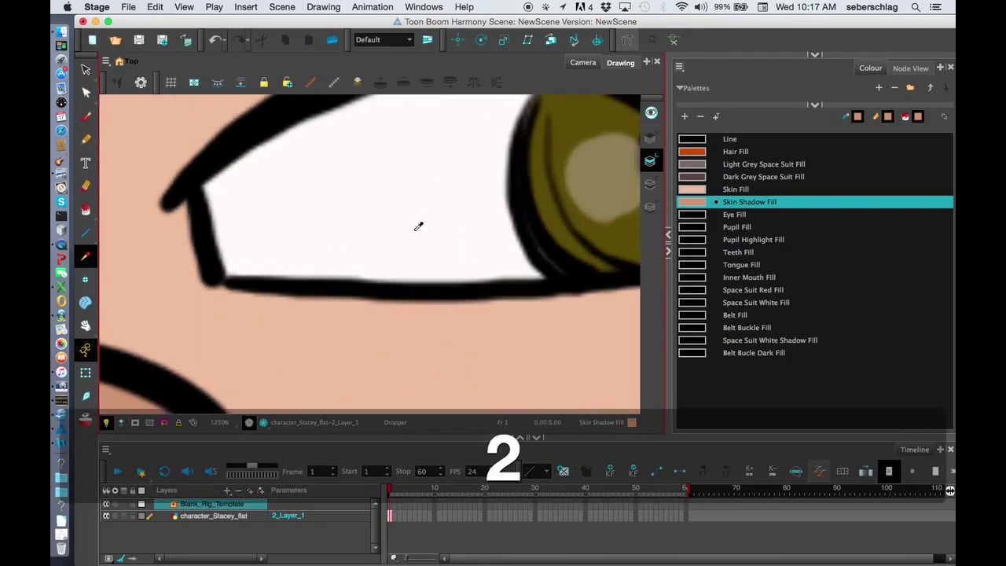
double_click(696, 217)
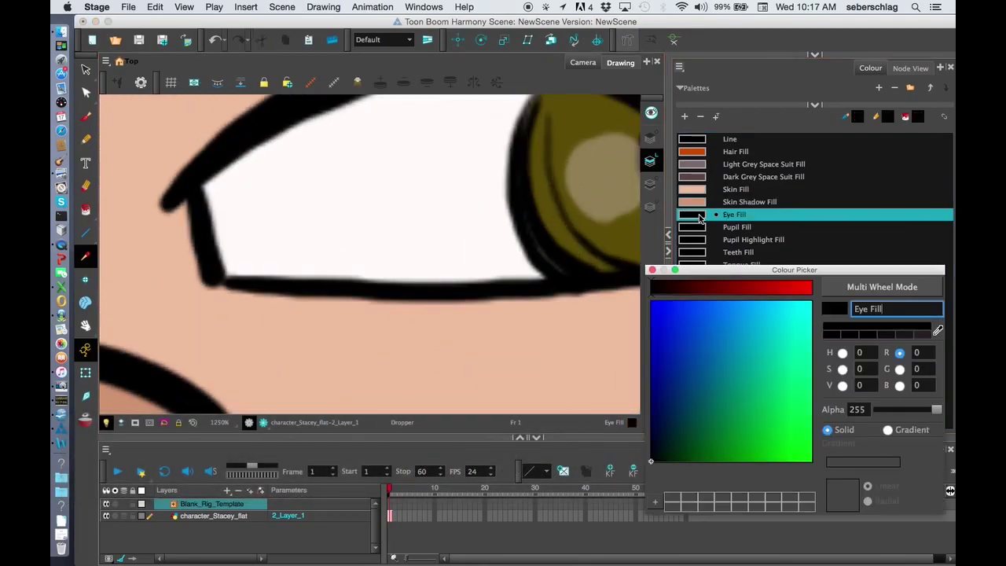
left_click(931, 323)
left_click(433, 209)
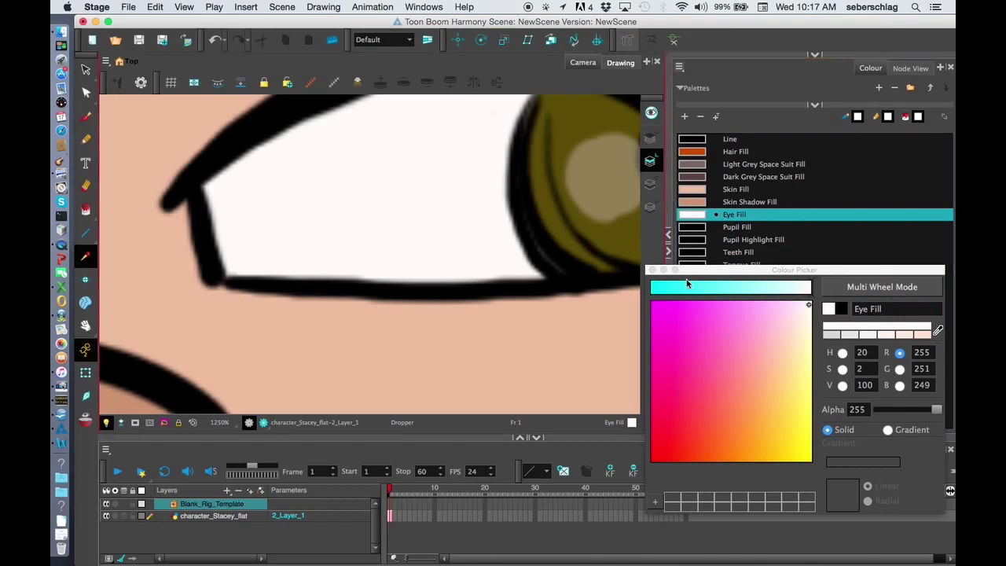
left_click(651, 269)
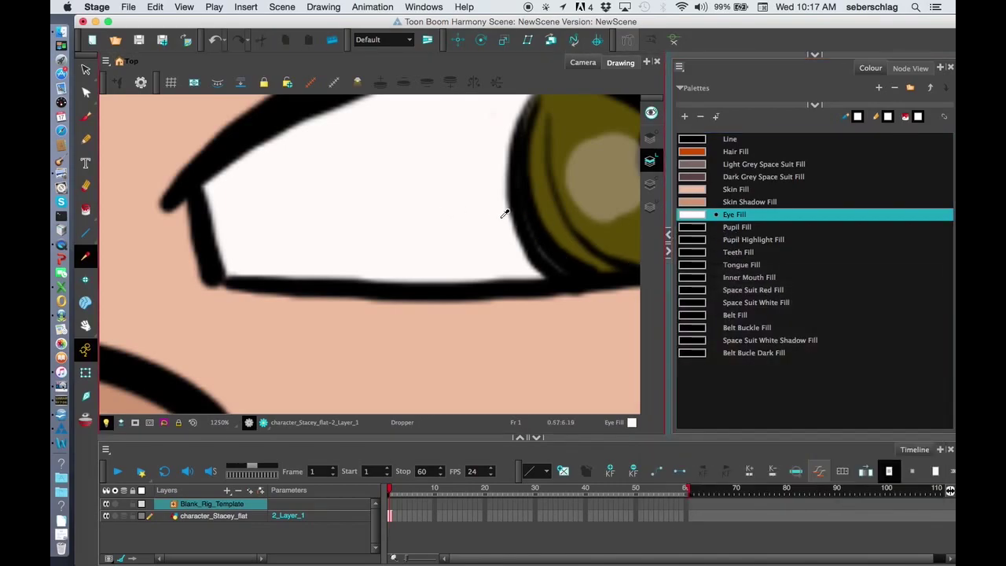
key("space")
left_click_drag(506, 220, 348, 307)
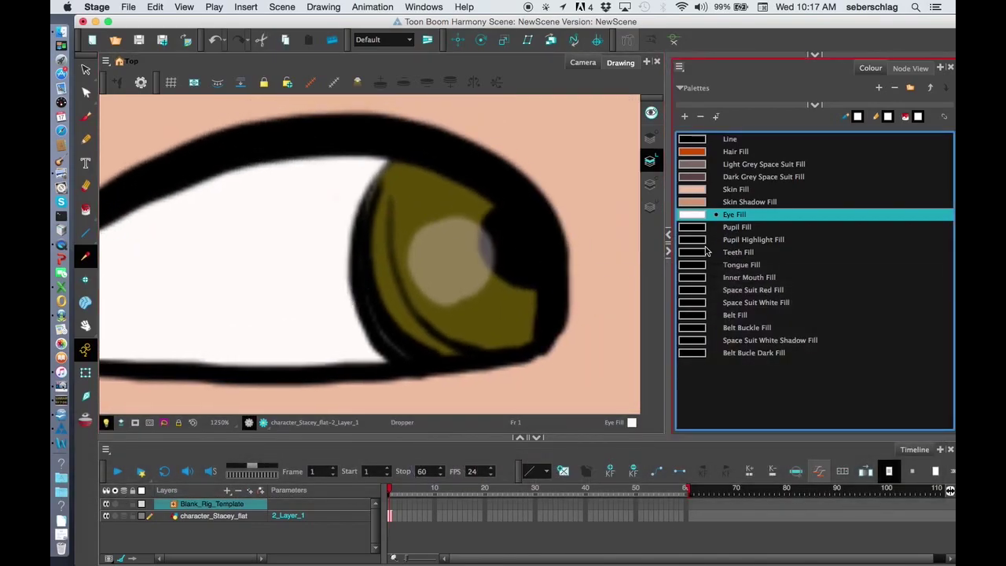
- Sample the olive iris colour (R 91, G 77, B 6) into Pupil Fill
left_click(699, 229)
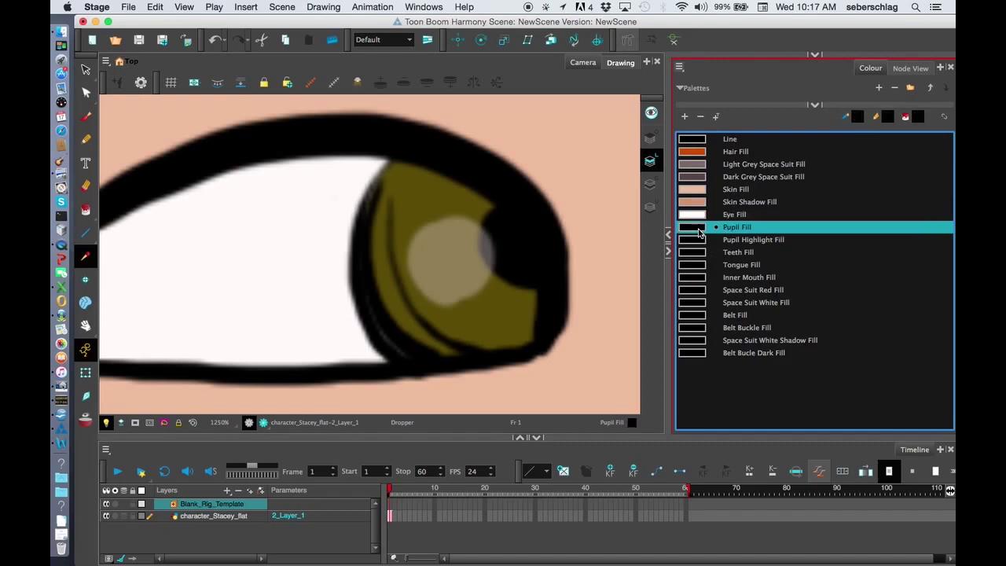
double_click(698, 228)
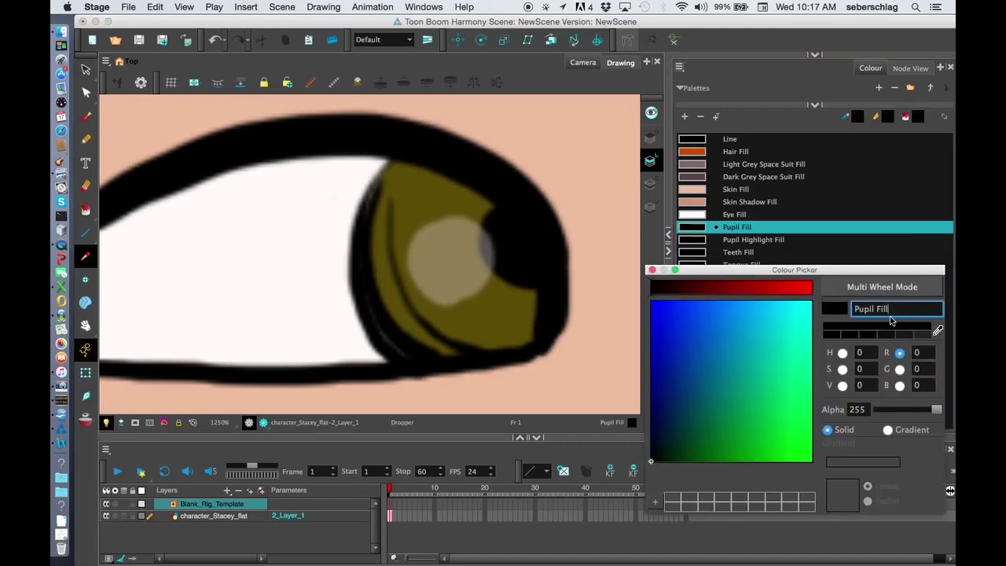
left_click(939, 329)
left_click(443, 189)
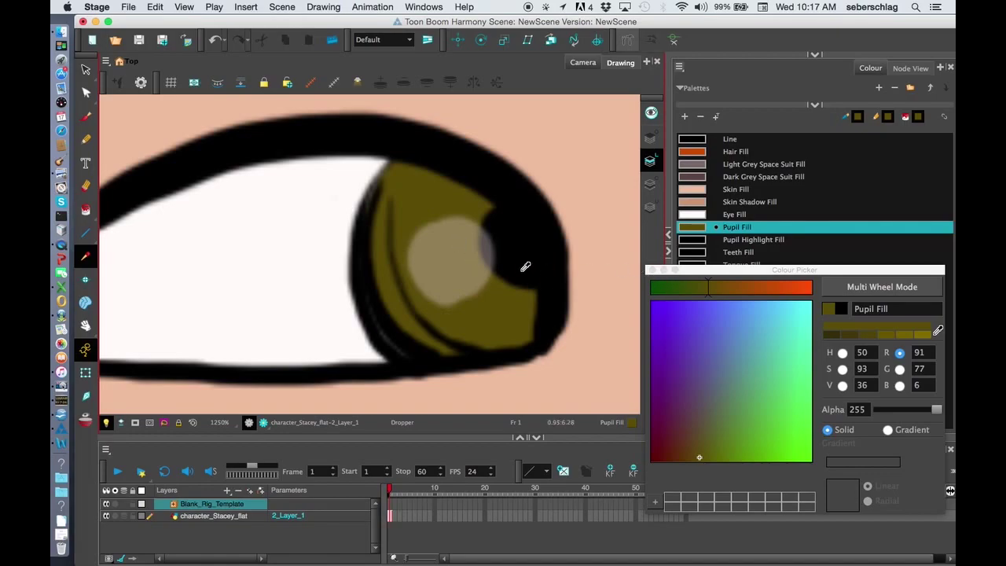
left_click(652, 270)
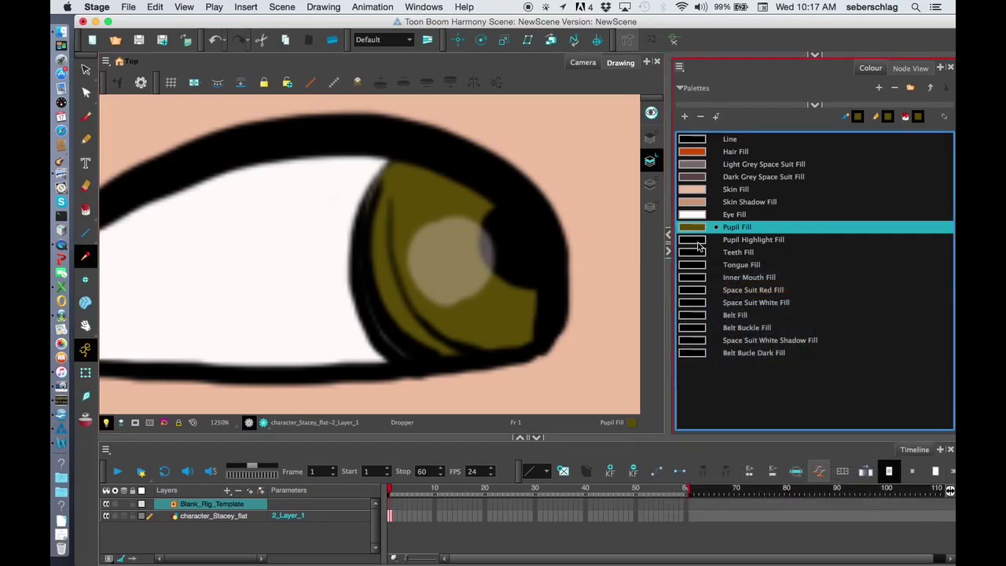
- Sample the eye's near-white into Pupil Highlight Fill and lower its alpha to 117
double_click(697, 247)
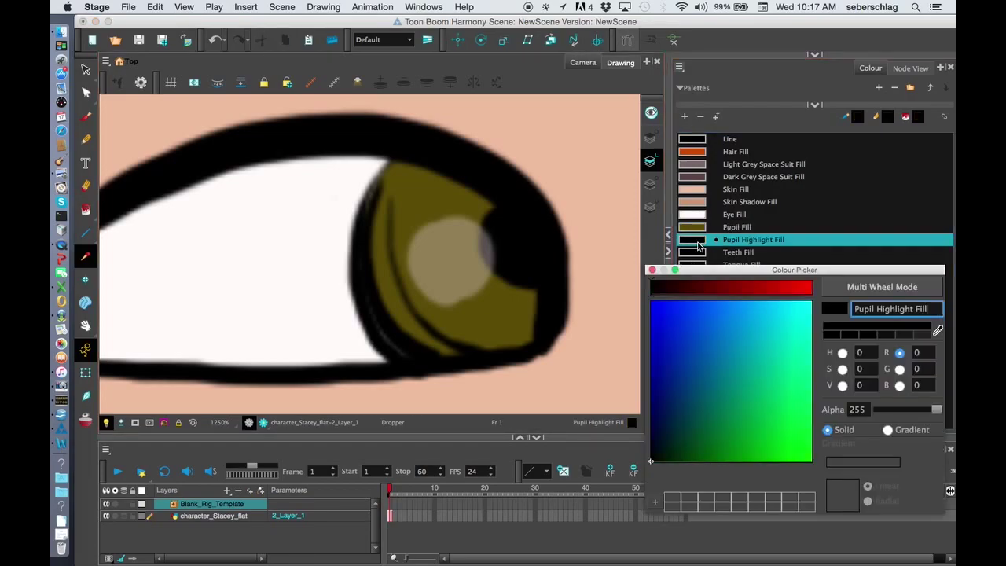
left_click(937, 332)
left_click(274, 249)
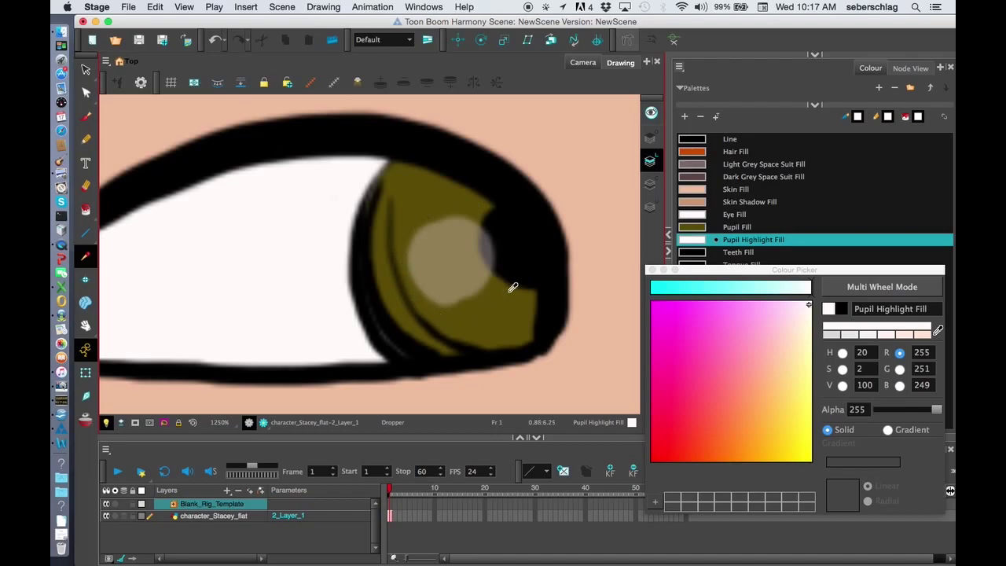
left_click(946, 426)
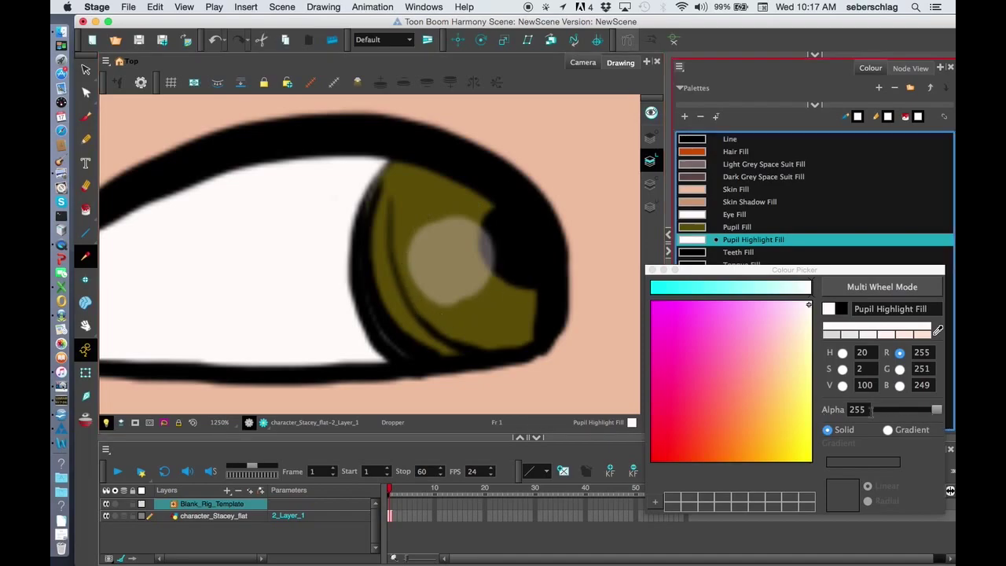
left_click_drag(939, 410, 906, 418)
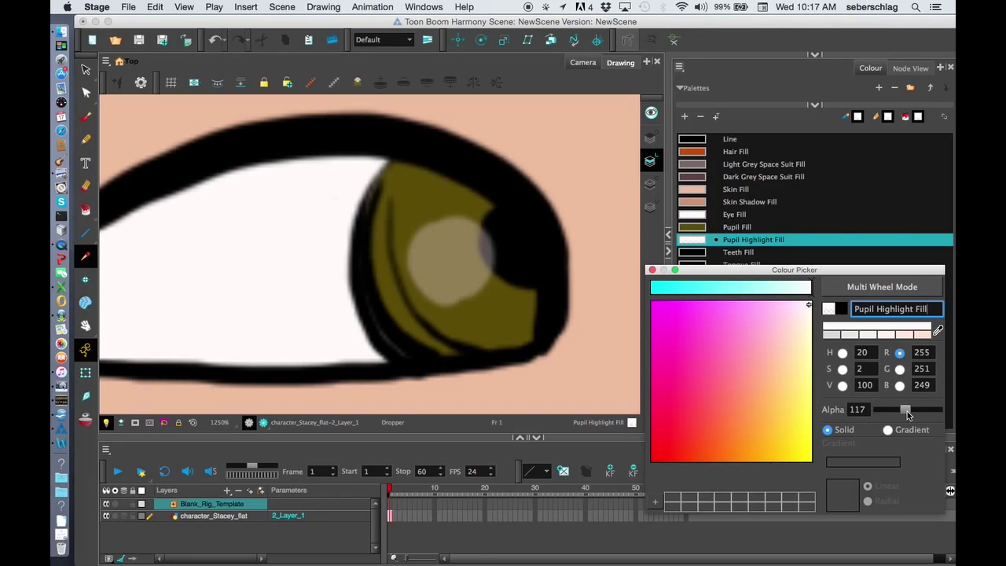
left_click_drag(907, 415, 906, 414)
left_click(651, 270)
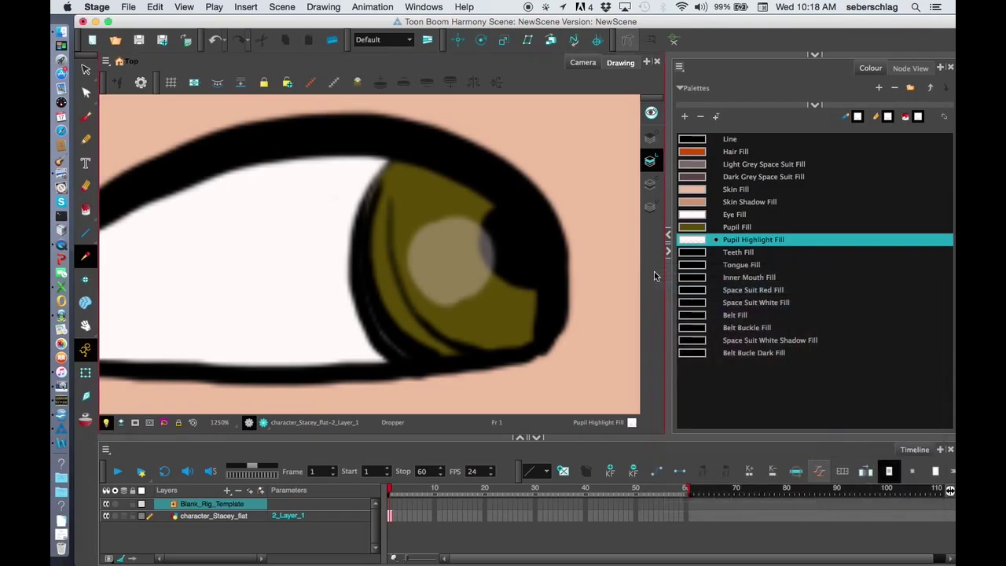
double_click(739, 252)
- Sample white from the eye into the Teeth Fill swatch
double_click(704, 256)
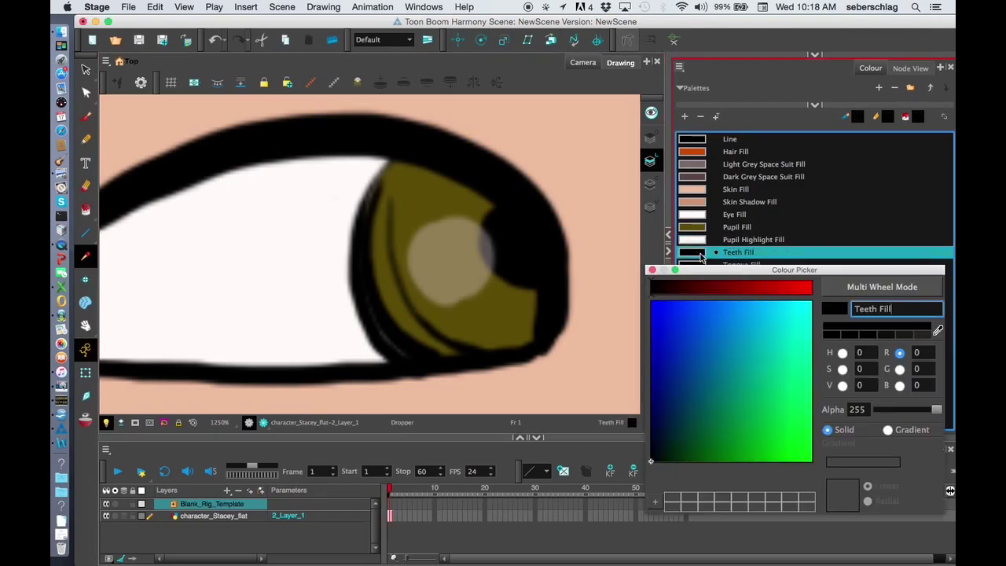
left_click(276, 267)
left_click(651, 269)
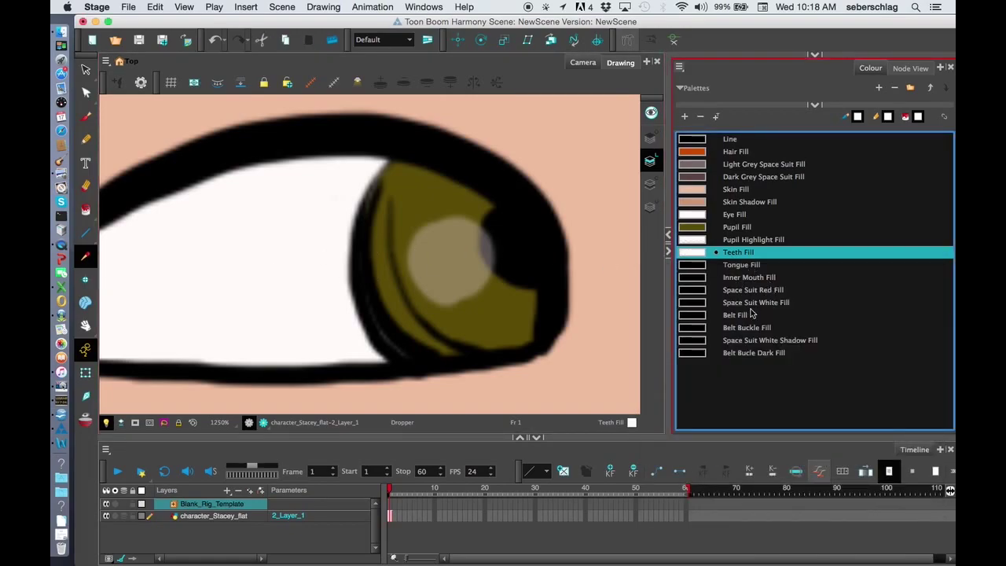
- Zoom in on the collar and sample its red into Space Suit Red Fill
key("1")
key("1")
key("1")
key("1")
key("1")
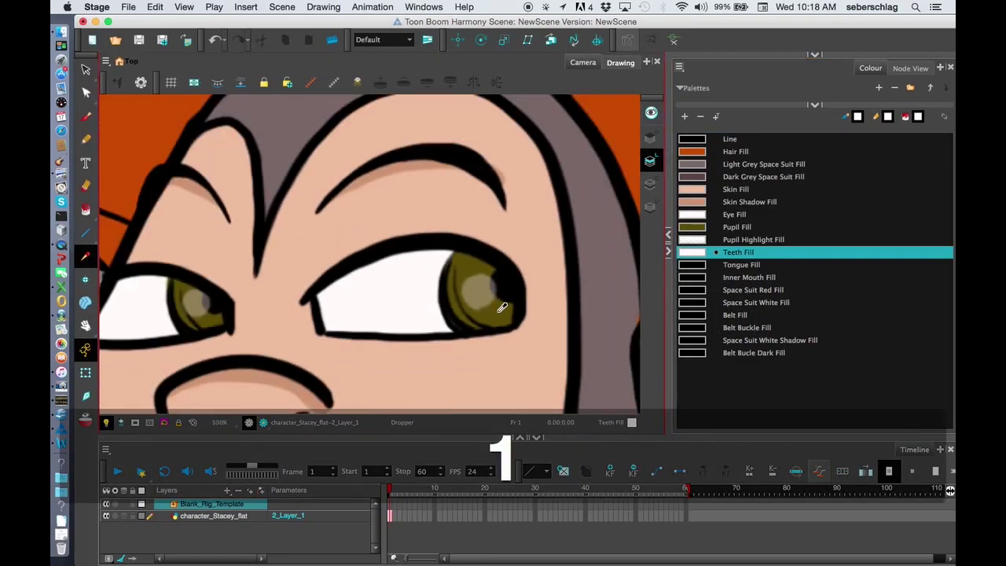
left_click_drag(496, 178, 449, 134)
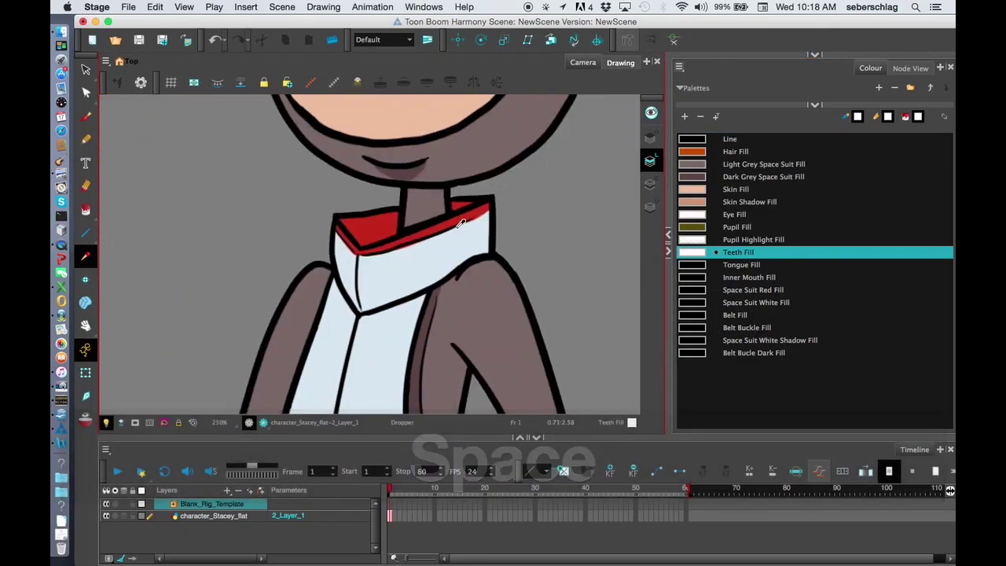
key("2")
key("2")
key("2")
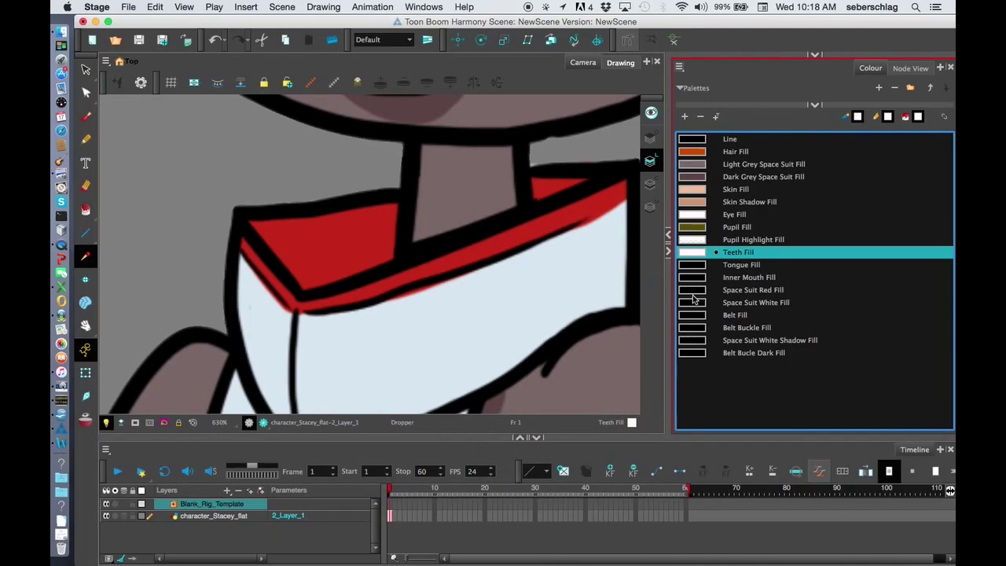
double_click(693, 290)
left_click(937, 330)
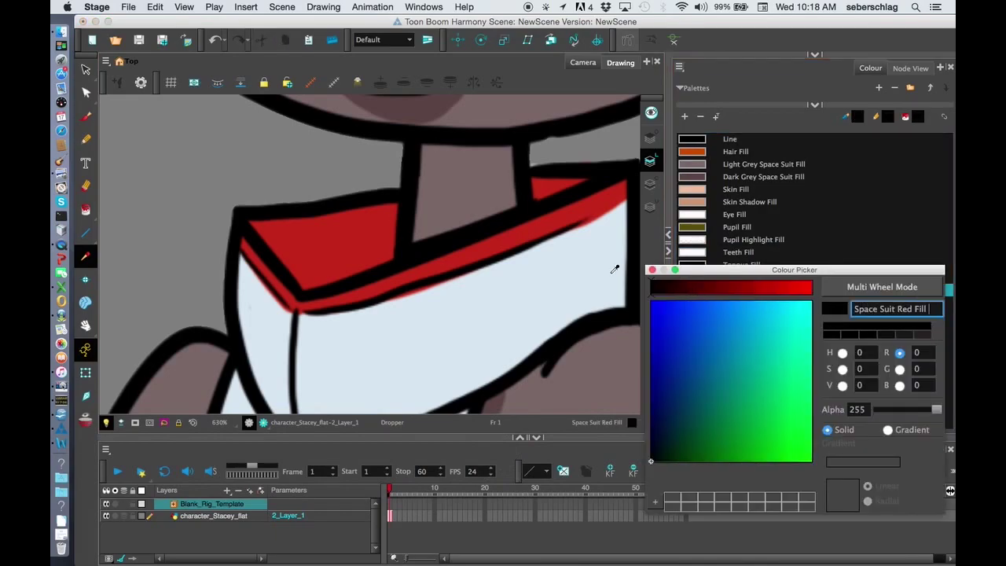
left_click(359, 228)
left_click(652, 271)
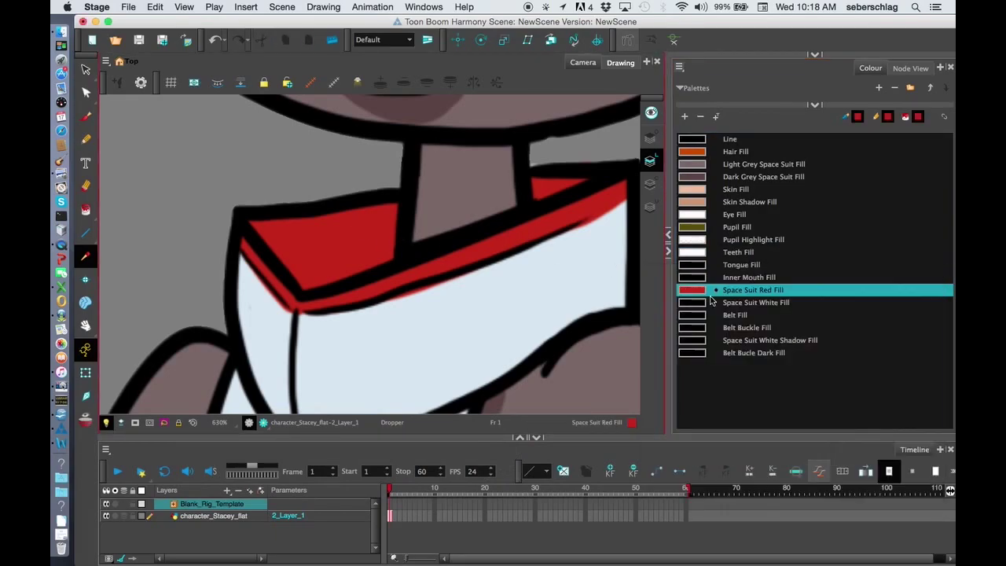
- Sample the suit's light blue (R 215, G 230, B 240) into Space Suit White Fill
double_click(696, 304)
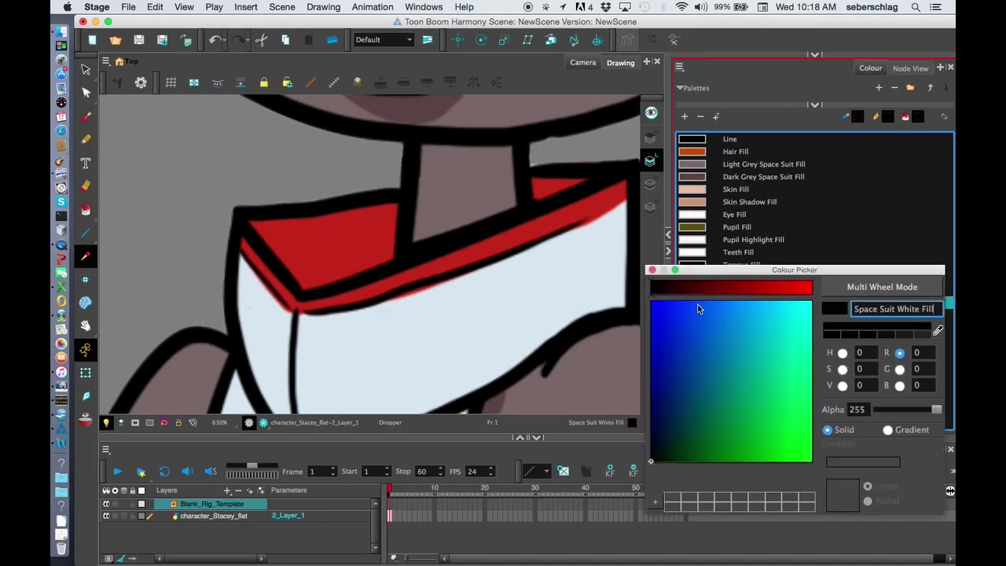
left_click(940, 330)
left_click(520, 302)
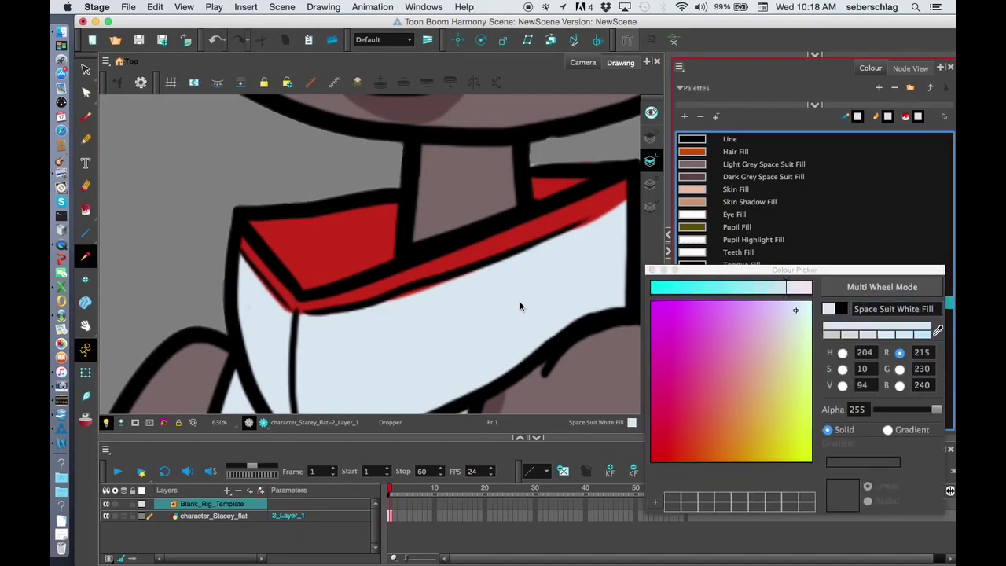
left_click(649, 270)
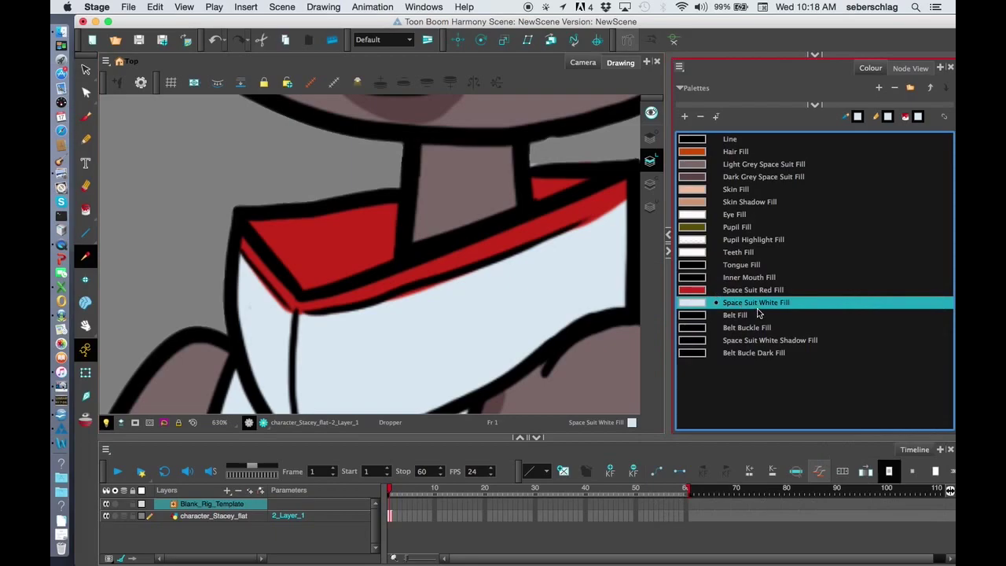
key("space")
- Bring the belt into view and sample its dark brown into Belt Fill
left_click_drag(519, 330, 523, 28)
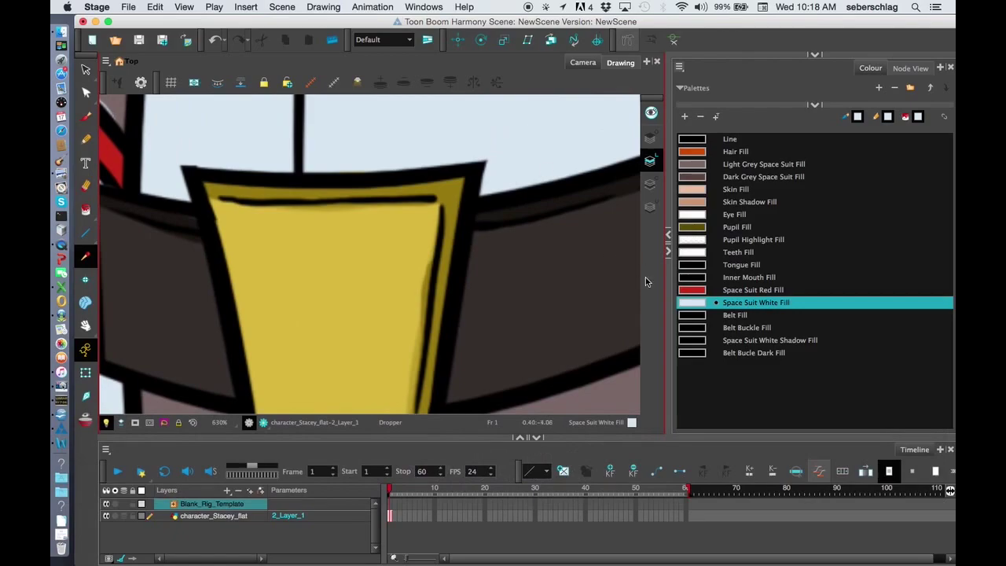
left_click(731, 316)
double_click(693, 315)
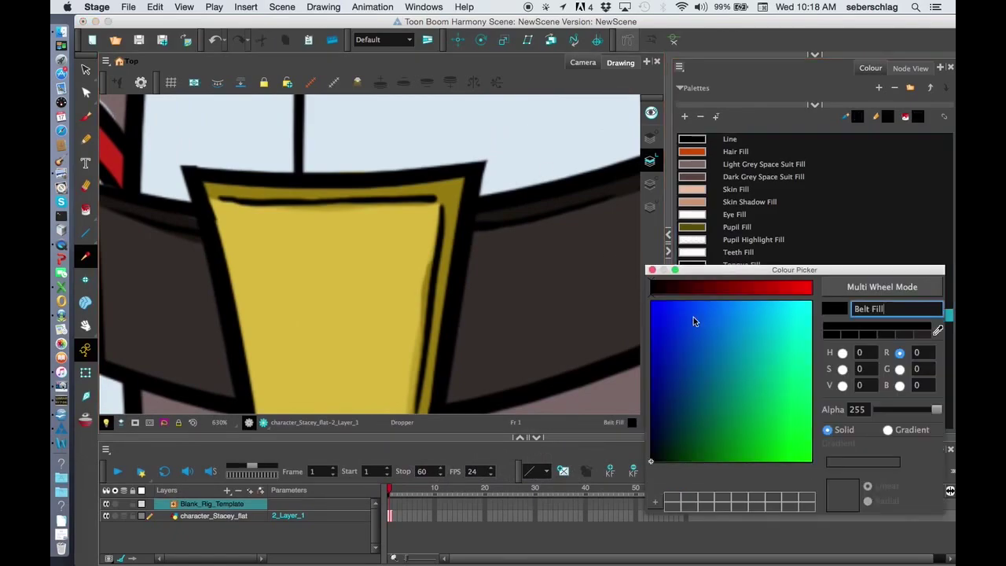
left_click(937, 331)
left_click(547, 265)
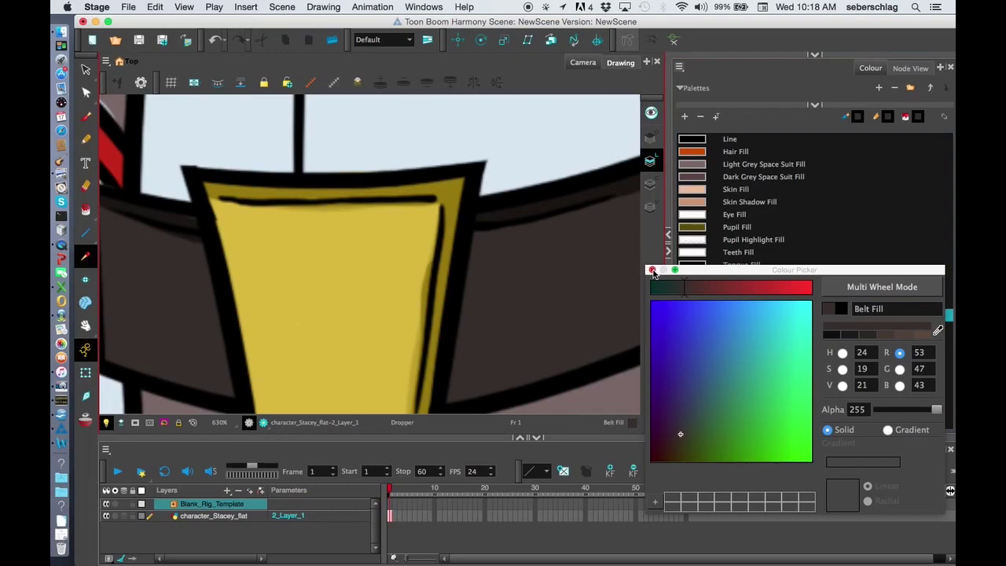
left_click(651, 271)
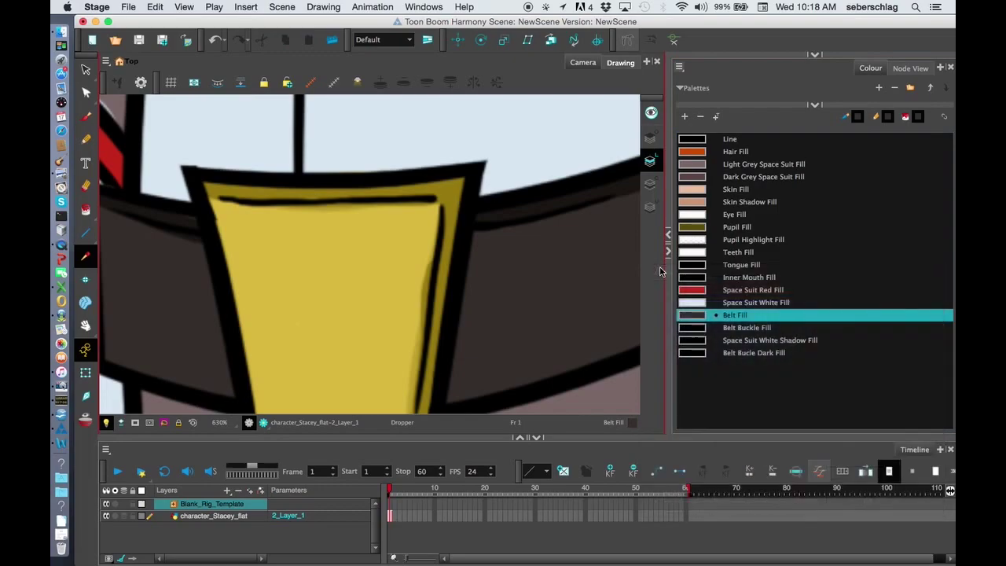
- Sample the buckle's yellow into the Belt Buckle Fill swatch
double_click(702, 329)
left_click(937, 330)
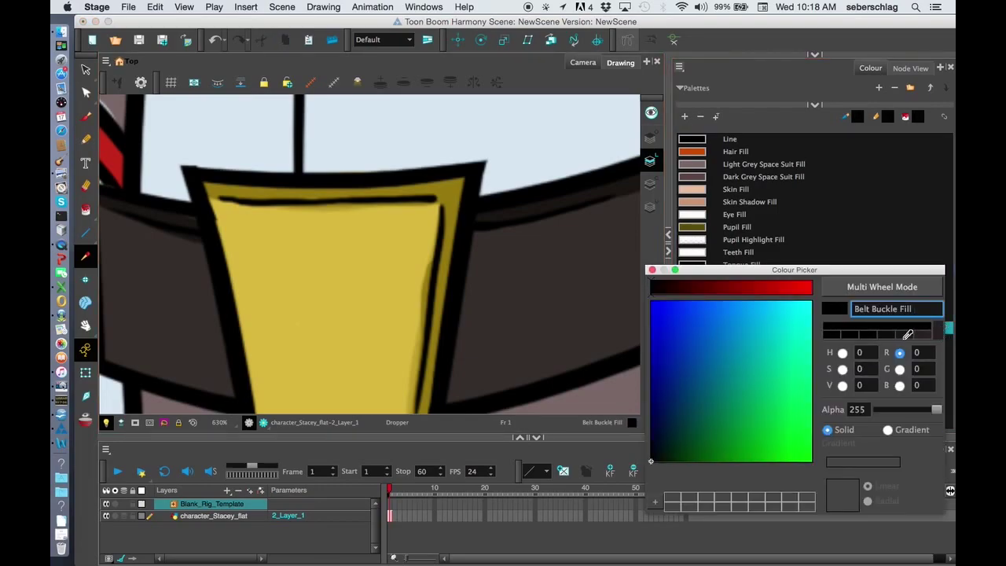
left_click(379, 278)
left_click(649, 270)
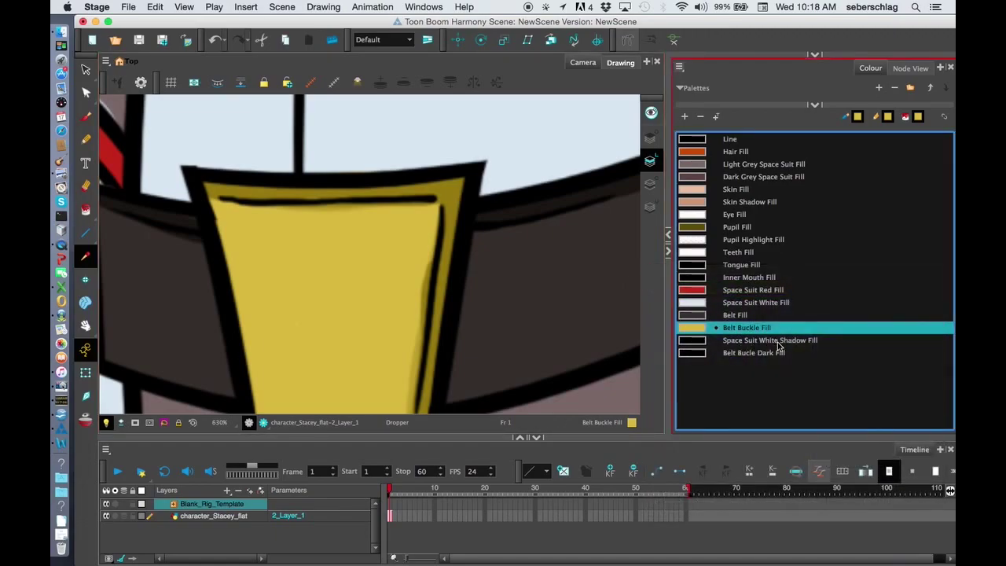
- Sample the buckle rim's dark gold into Belt Bucle Dark Fill and move it up one row
double_click(703, 356)
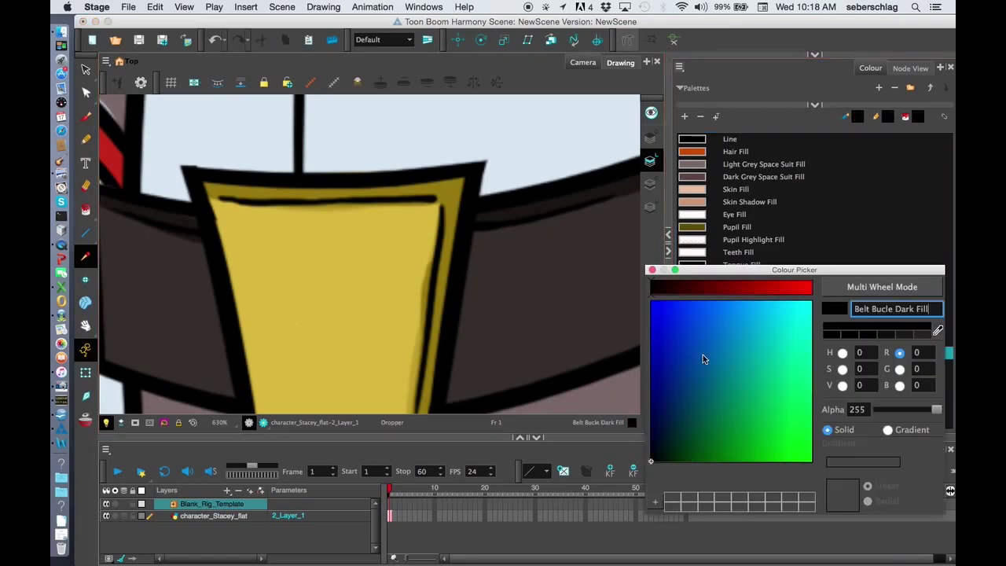
left_click(937, 332)
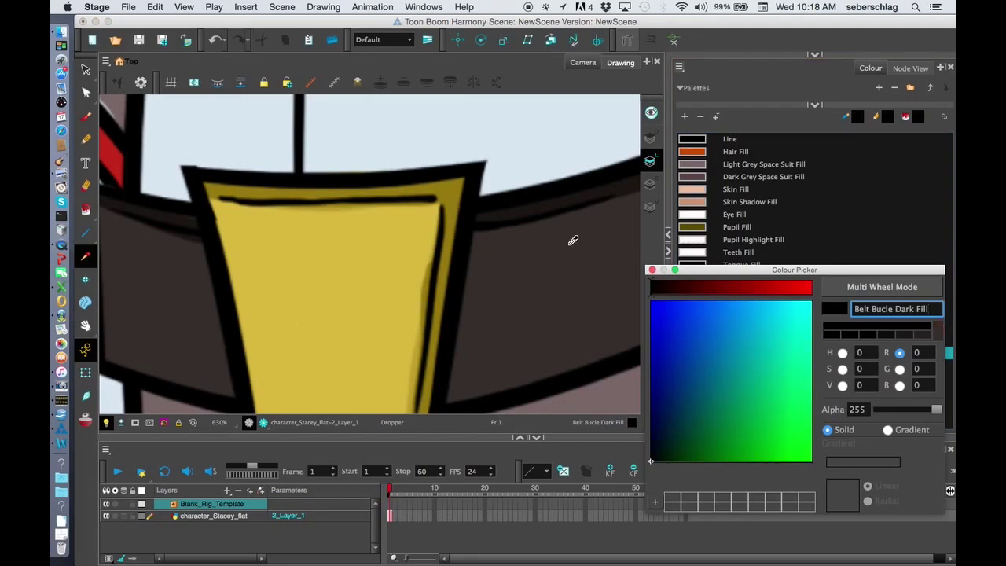
left_click(449, 190)
left_click(650, 269)
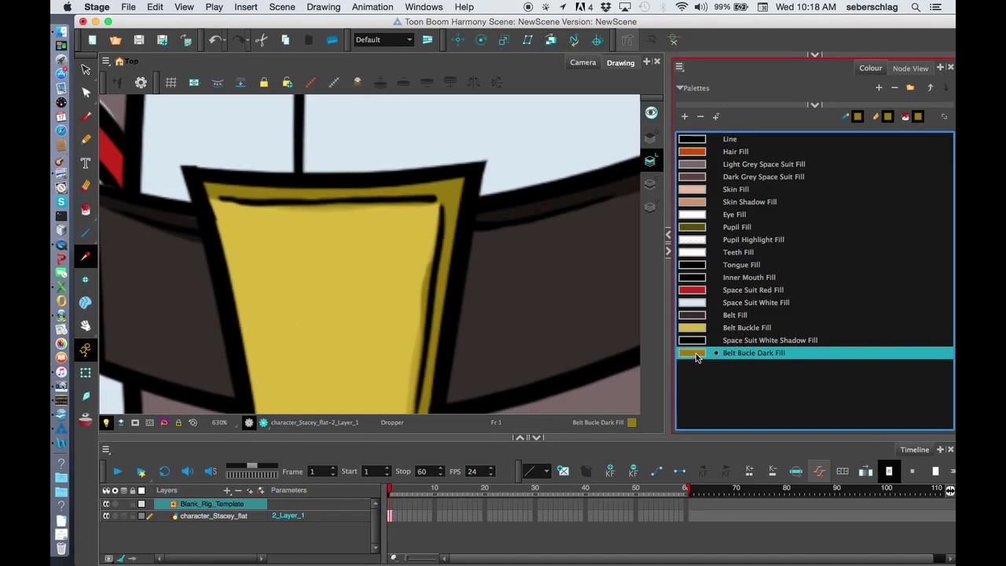
left_click_drag(695, 357, 693, 342)
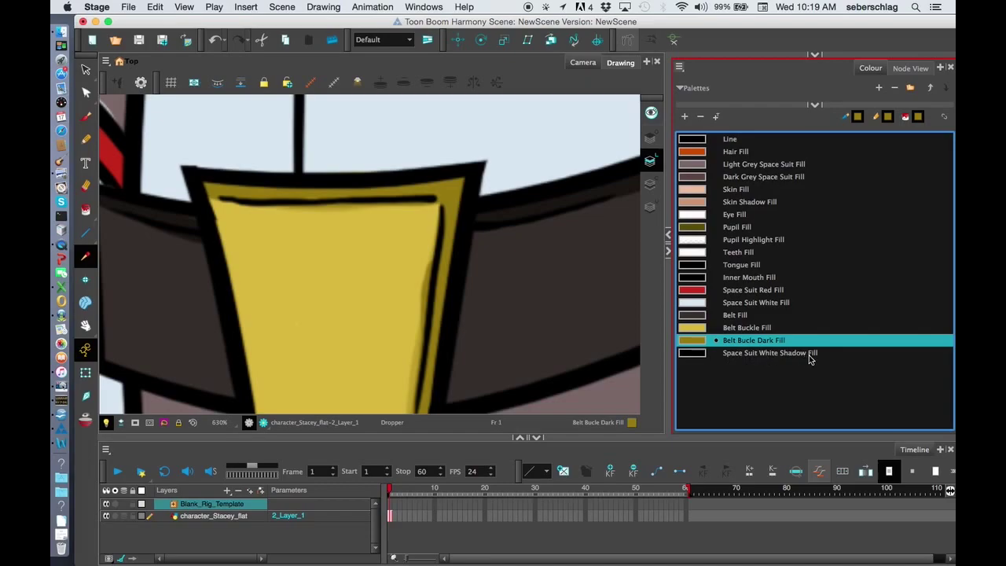
- Sample the glove's blue-grey shadow into Space Suit White Shadow Fill and drag it below Space Suit Red Fill
key("1")
key("1")
key("1")
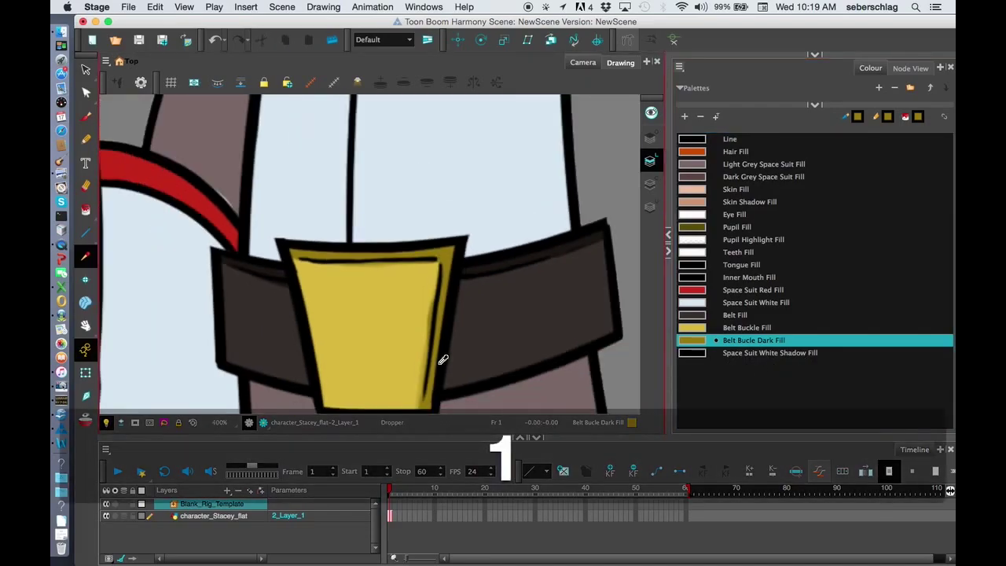
left_click_drag(456, 353, 458, 219)
left_click_drag(502, 286, 348, 262)
key("2")
key("2")
key("2")
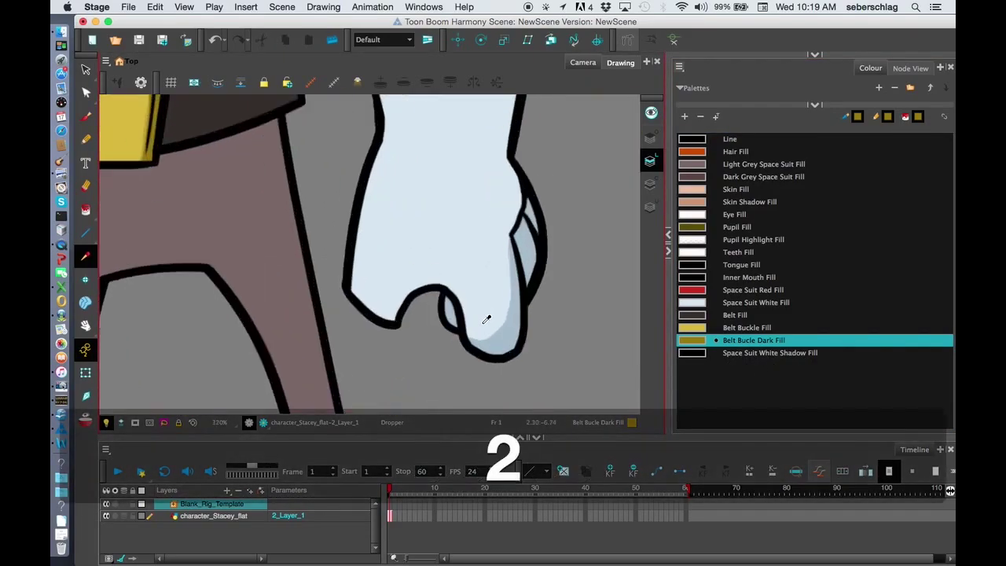
double_click(691, 352)
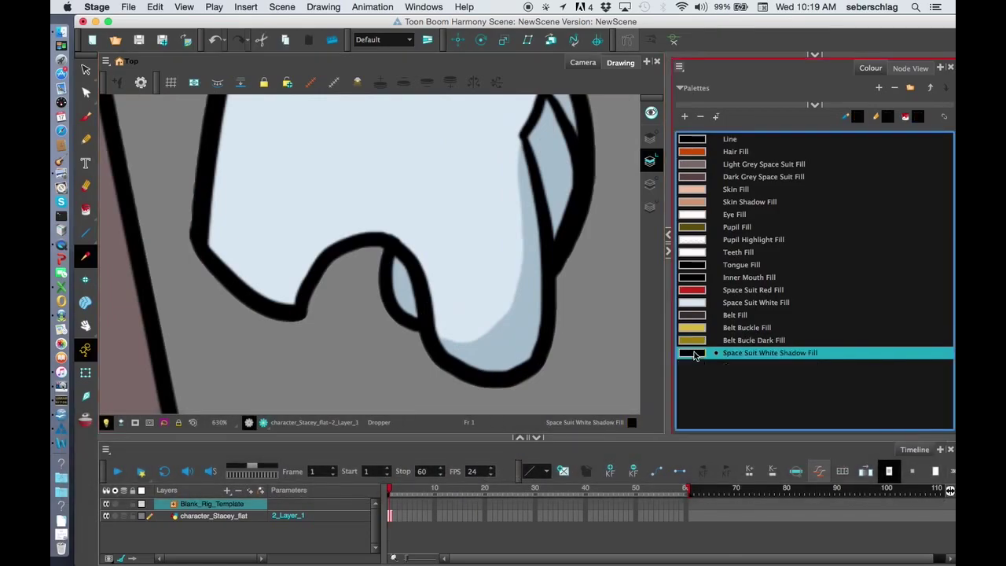
left_click(939, 330)
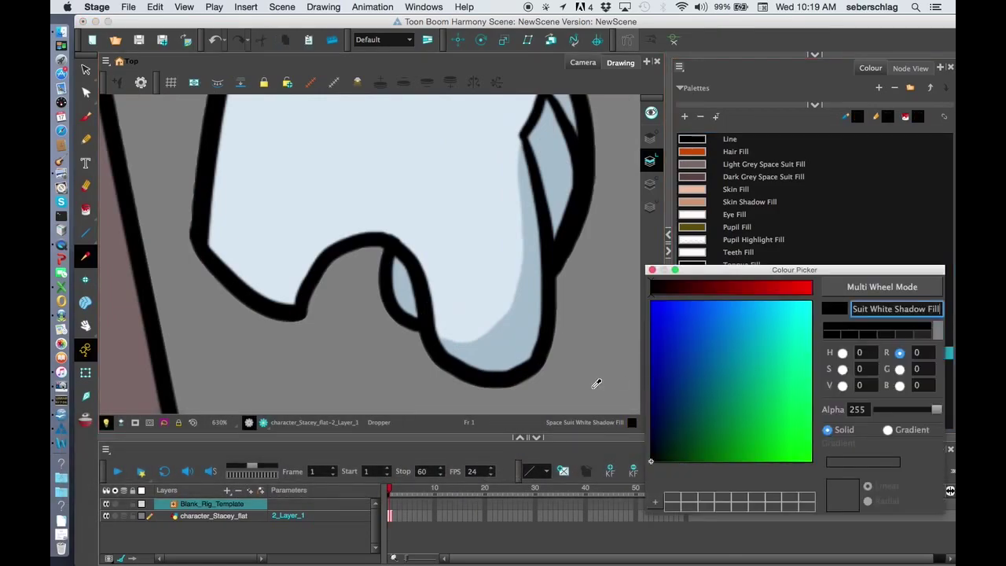
left_click(539, 347)
left_click(652, 270)
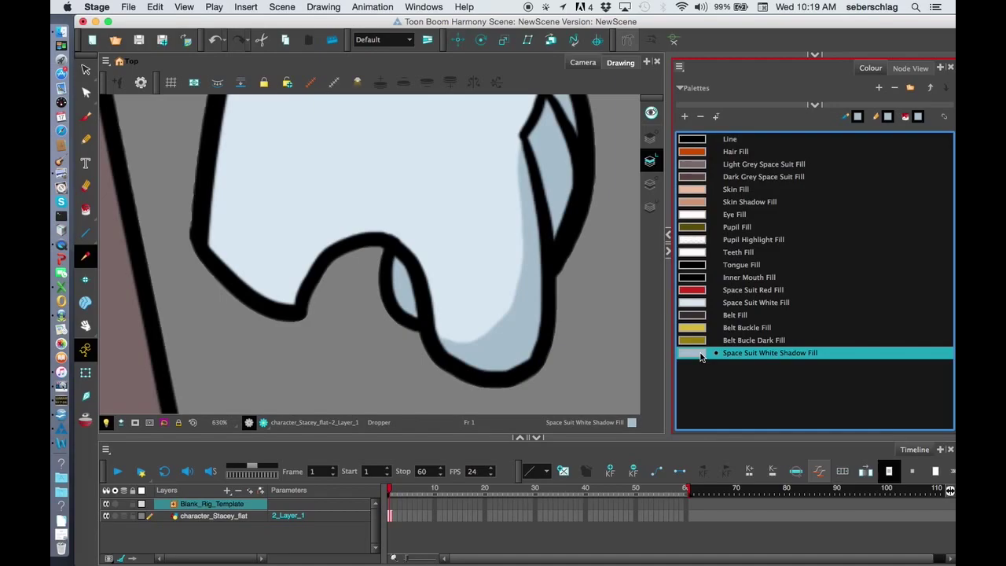
left_click_drag(701, 357, 702, 309)
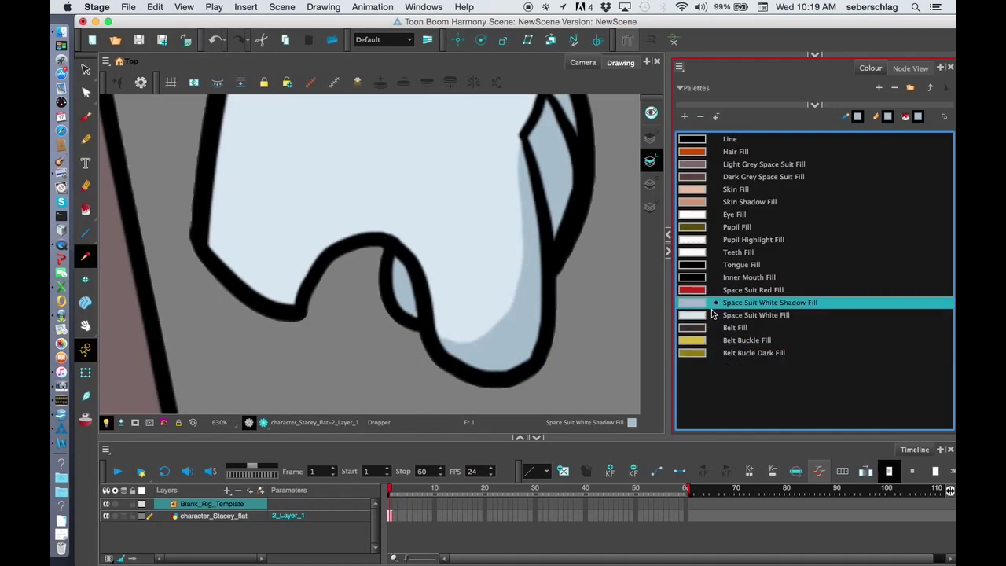